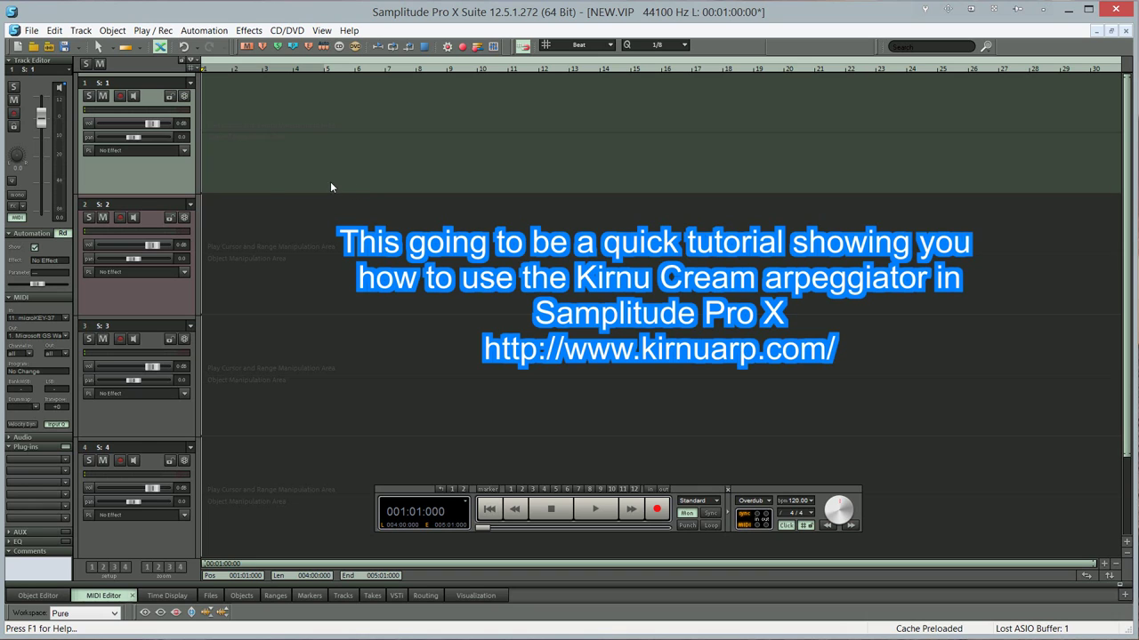
Load the Kirnu-Cream_x64 instrument into track 1's FX slot from the VSTi menu
{"action": "left_click", "coordinate": [184, 151]}
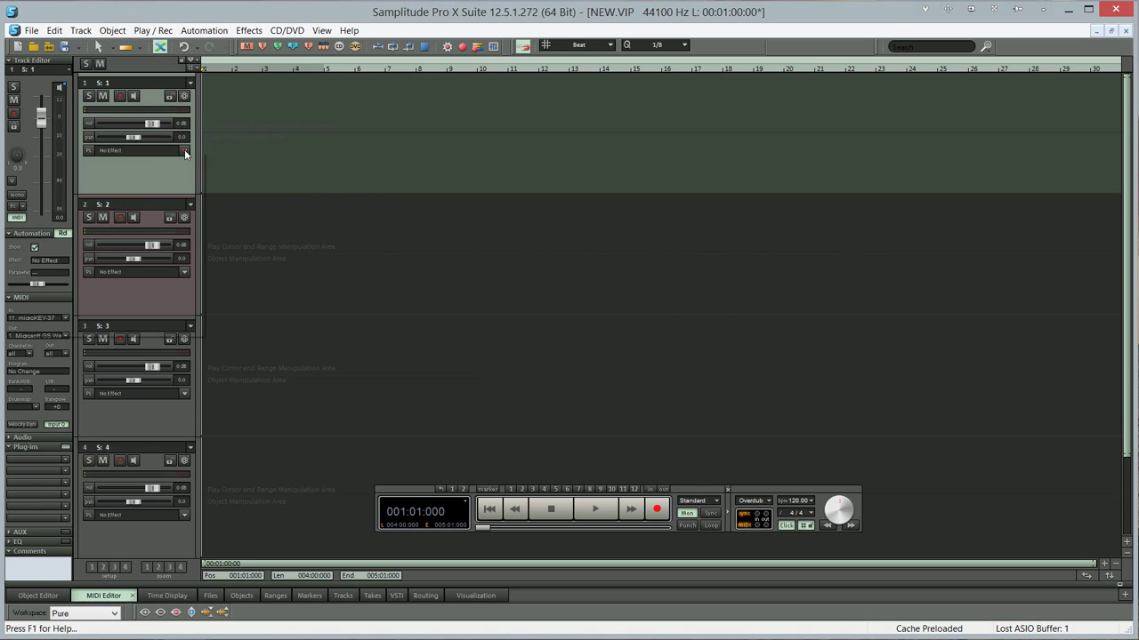
{"action": "mouse_move", "coordinate": [172, 314]}
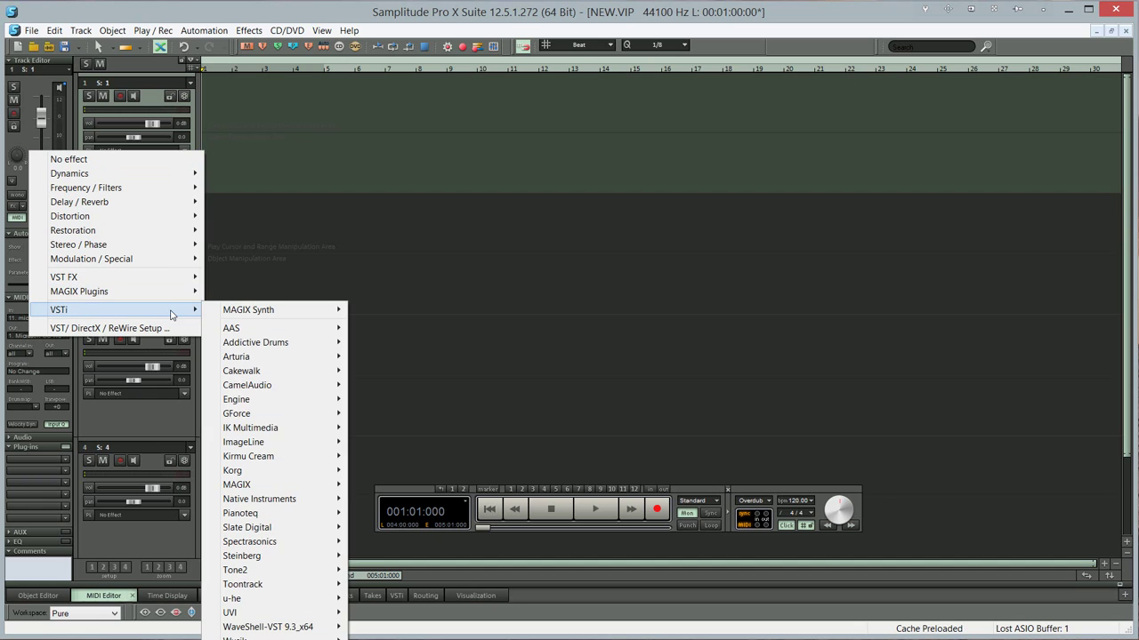
{"action": "mouse_move", "coordinate": [289, 460]}
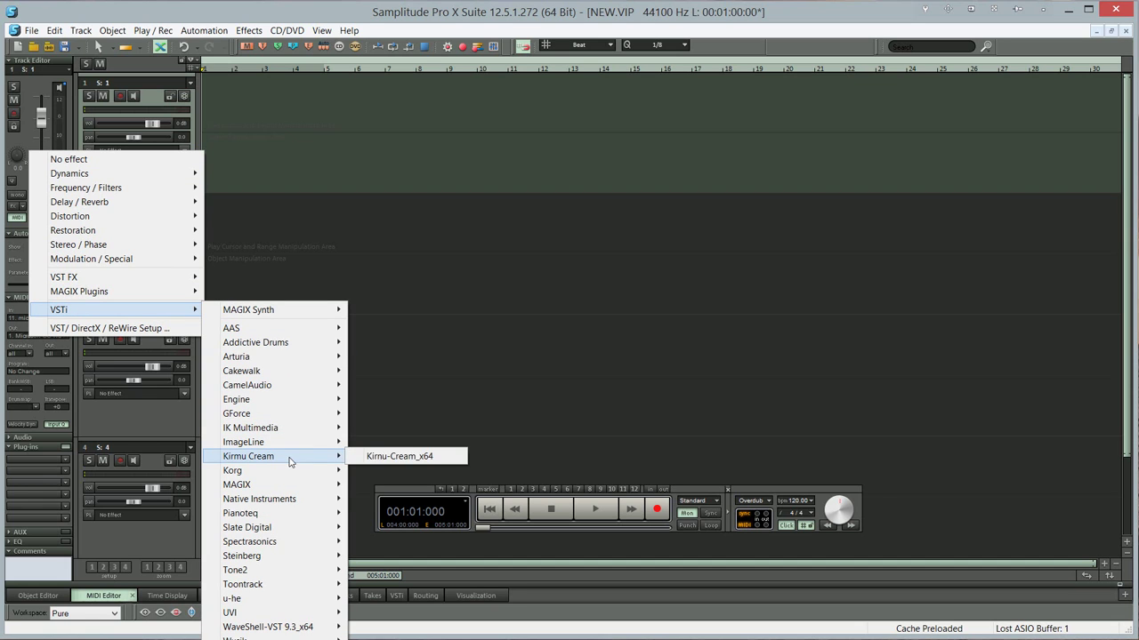
{"action": "left_click", "coordinate": [400, 456]}
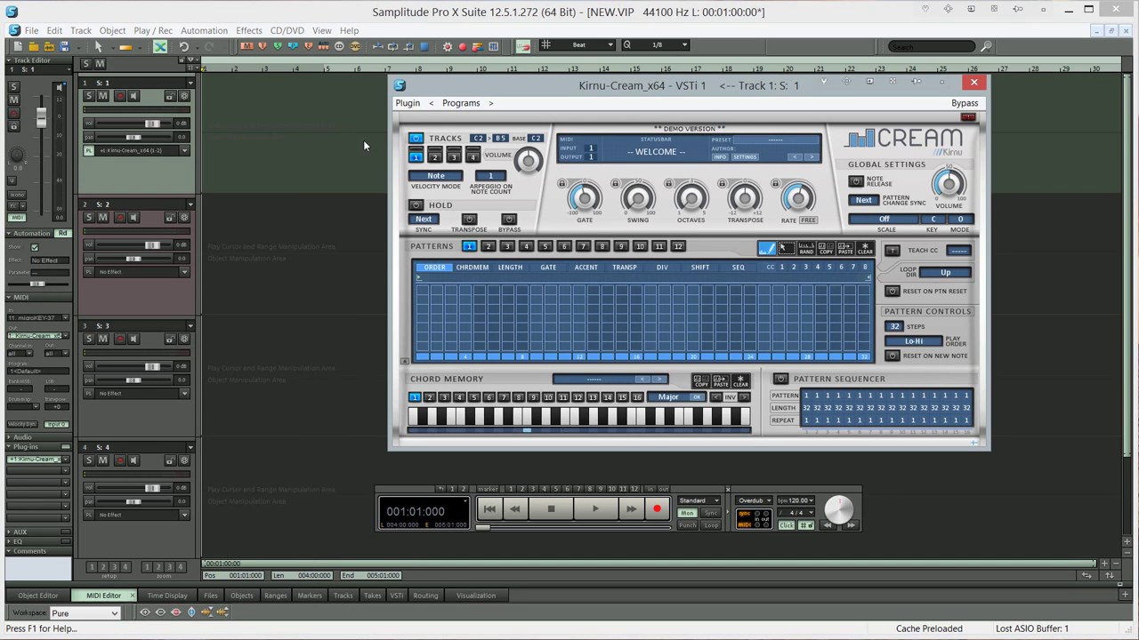
Enable VST MIDI Out in Kirnu Cream's Plugin options
{"action": "left_click", "coordinate": [408, 103]}
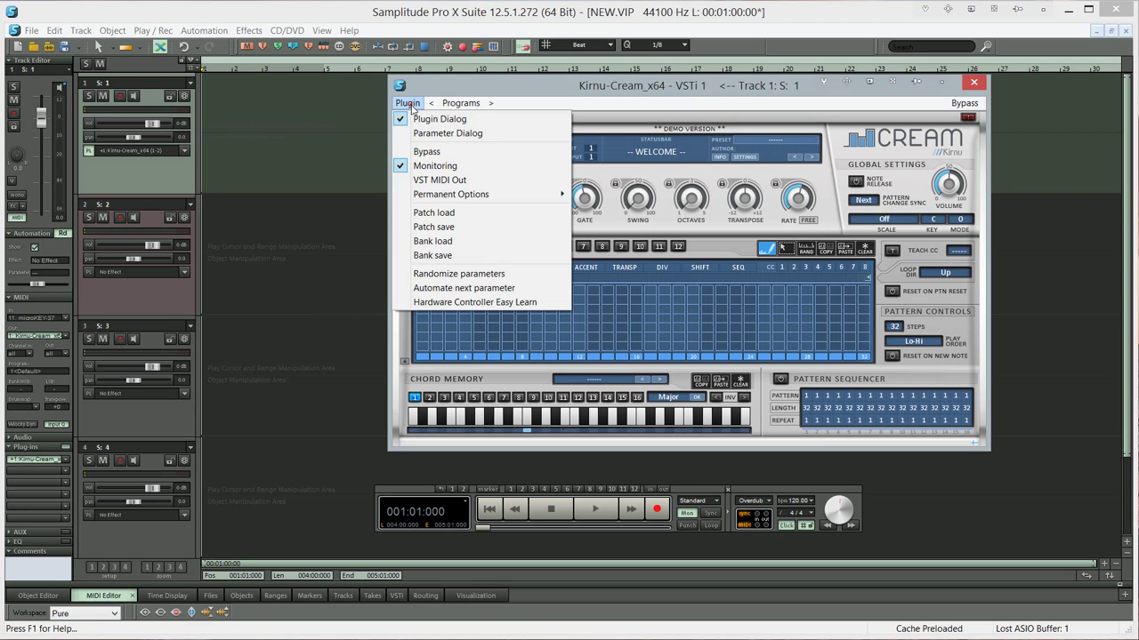
{"action": "left_click", "coordinate": [430, 181]}
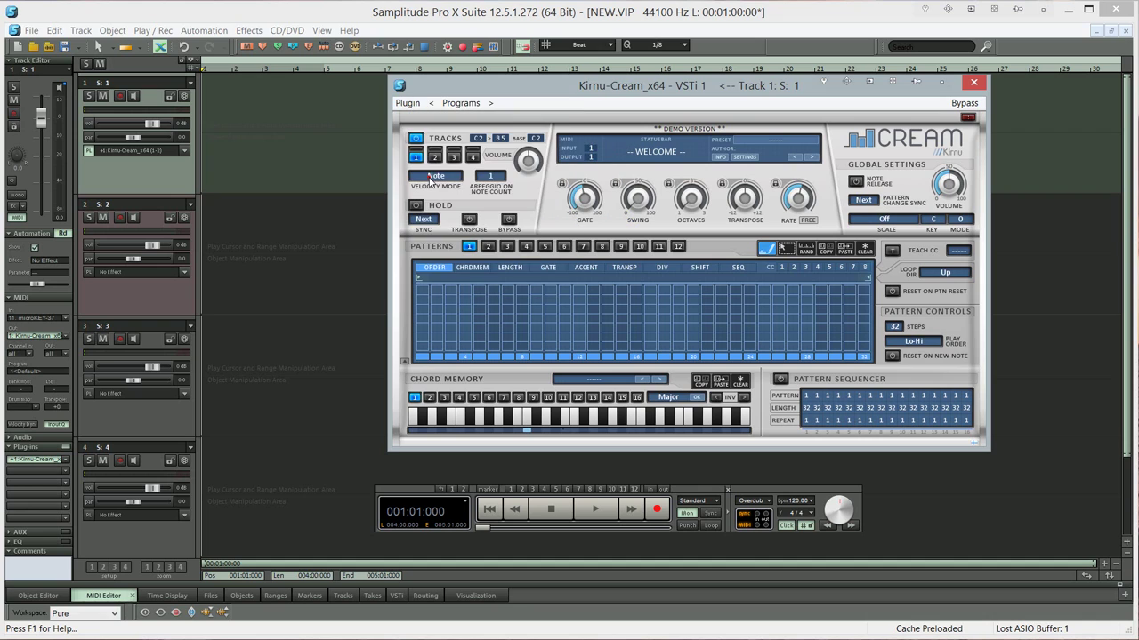
{"action": "left_click", "coordinate": [408, 104]}
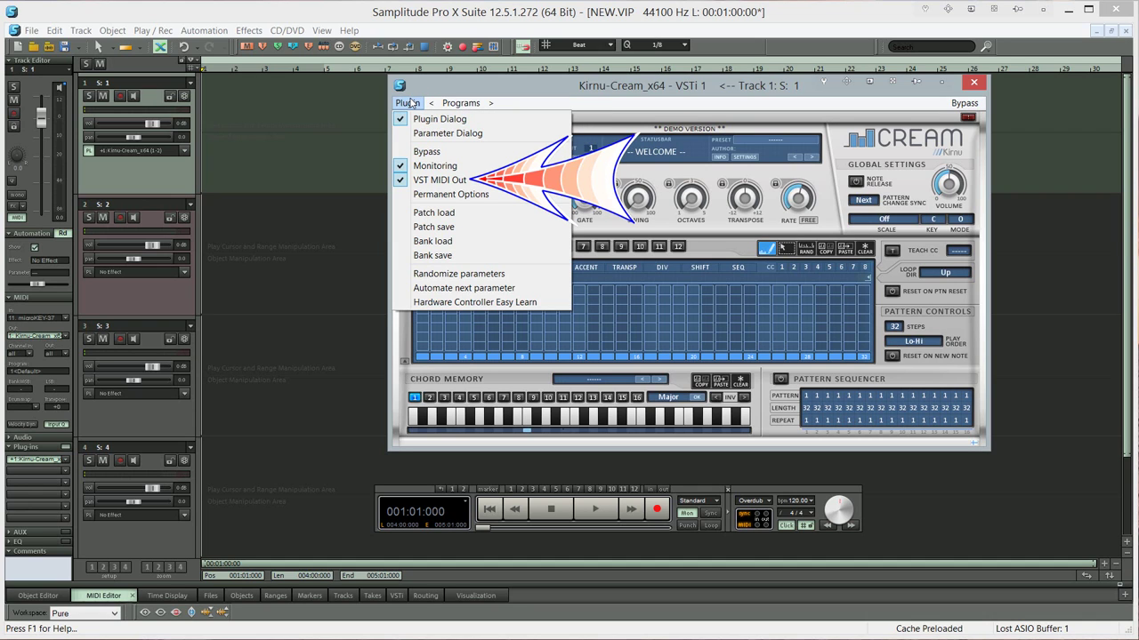
{"action": "left_click", "coordinate": [408, 103]}
{"action": "left_click", "coordinate": [408, 103]}
{"action": "left_click", "coordinate": [411, 102]}
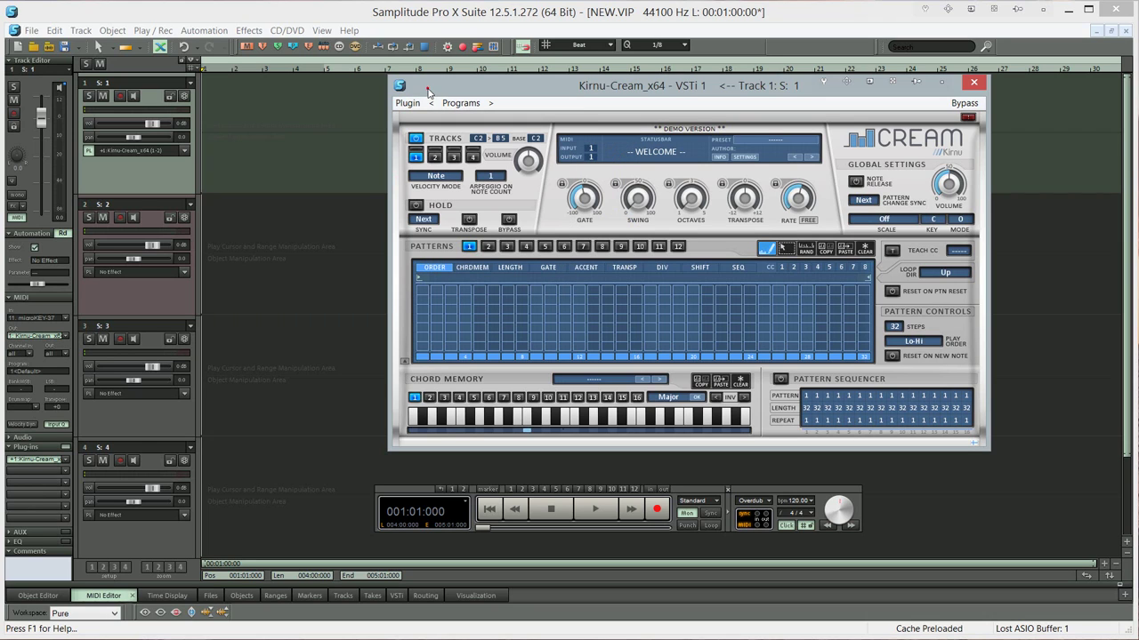
Choose the Factory > 1 bass > Bass D preset in Kirnu Cream
{"action": "left_click", "coordinate": [767, 139]}
{"action": "mouse_move", "coordinate": [770, 171]}
{"action": "mouse_move", "coordinate": [849, 172]}
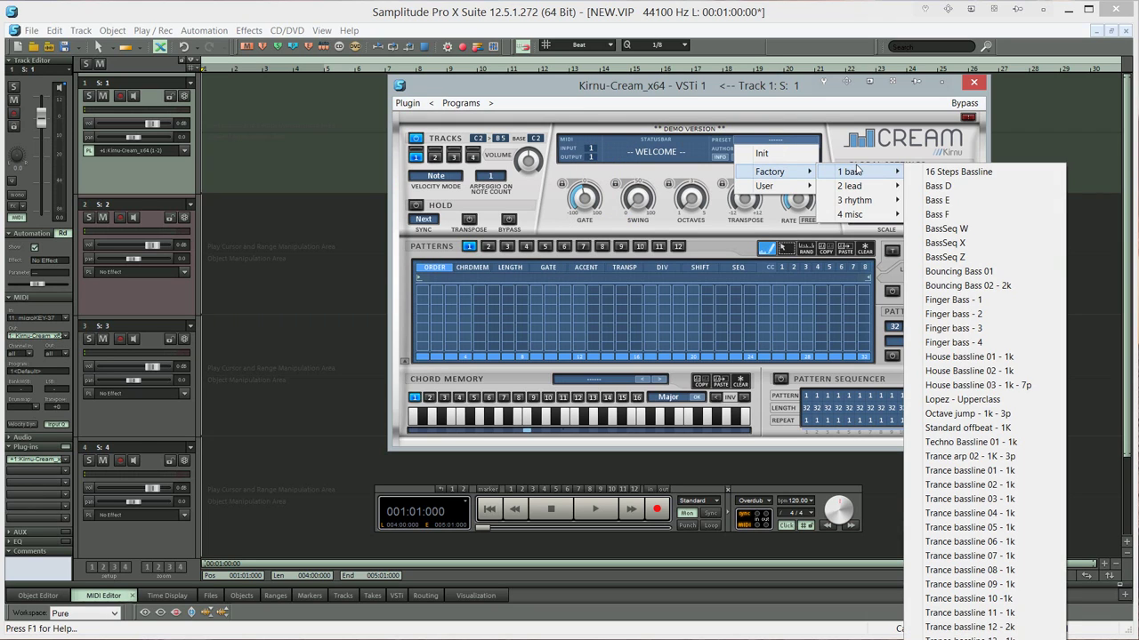
{"action": "left_click", "coordinate": [941, 187]}
Load AAS Ultra Analog VA-2 on track 2 with Simple routing on one track
{"action": "left_click", "coordinate": [260, 309]}
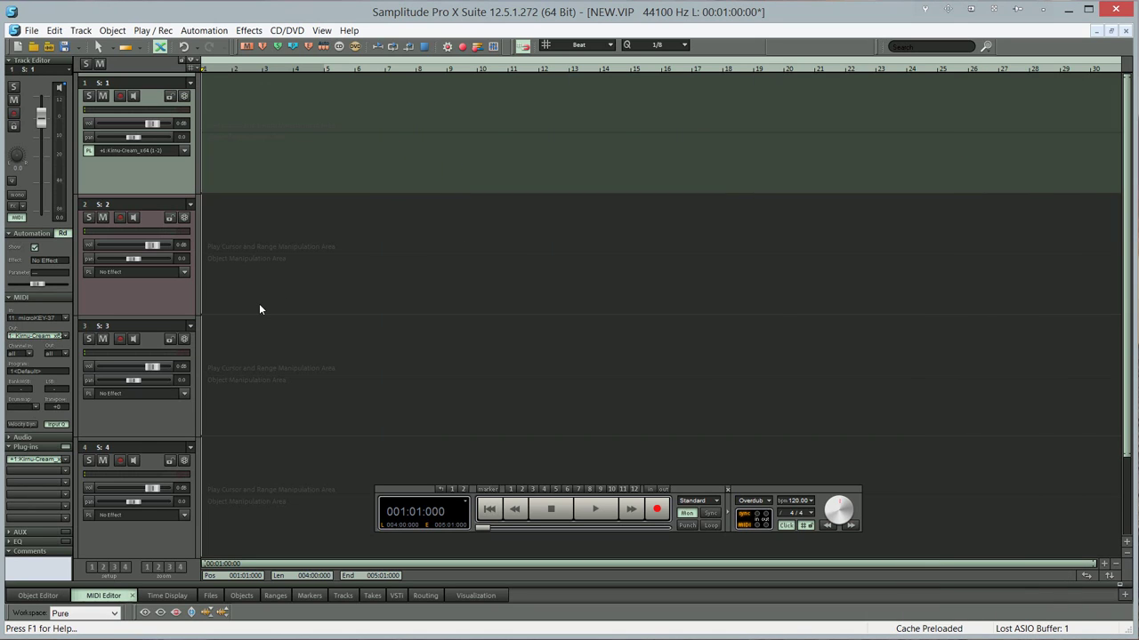
{"action": "left_click", "coordinate": [259, 303]}
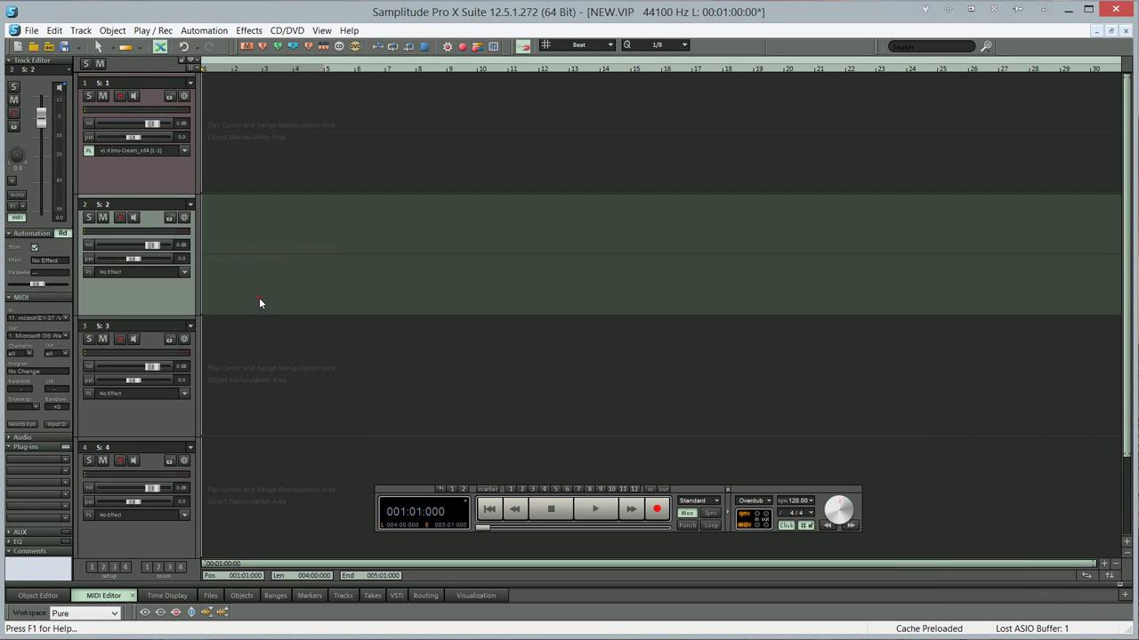
{"action": "left_click", "coordinate": [185, 273]}
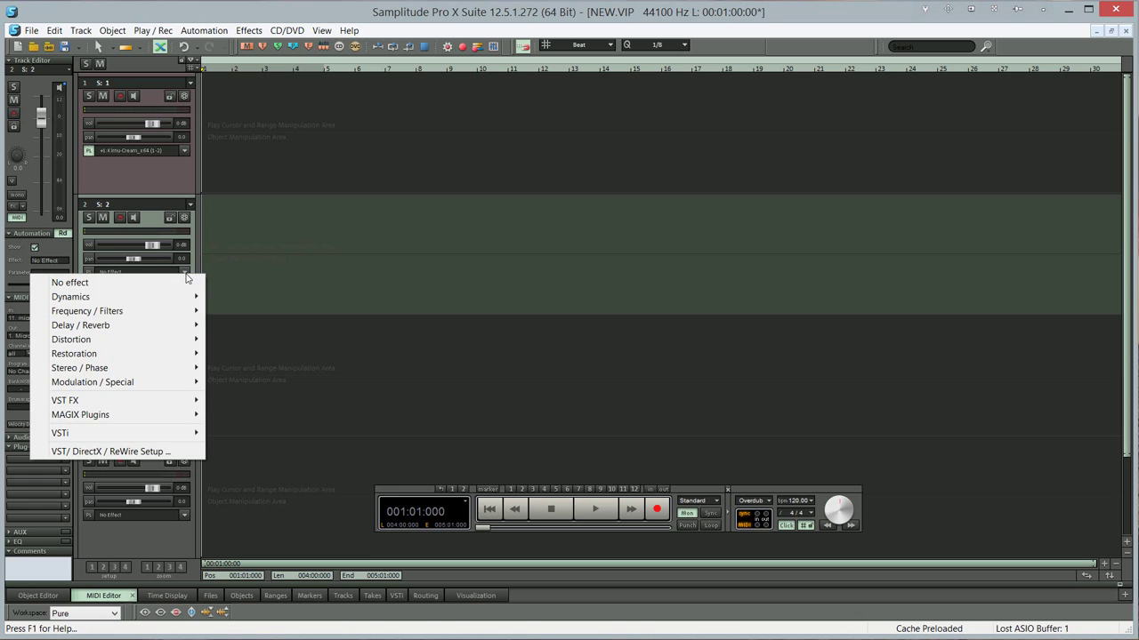
{"action": "mouse_move", "coordinate": [180, 441]}
{"action": "mouse_move", "coordinate": [267, 452]}
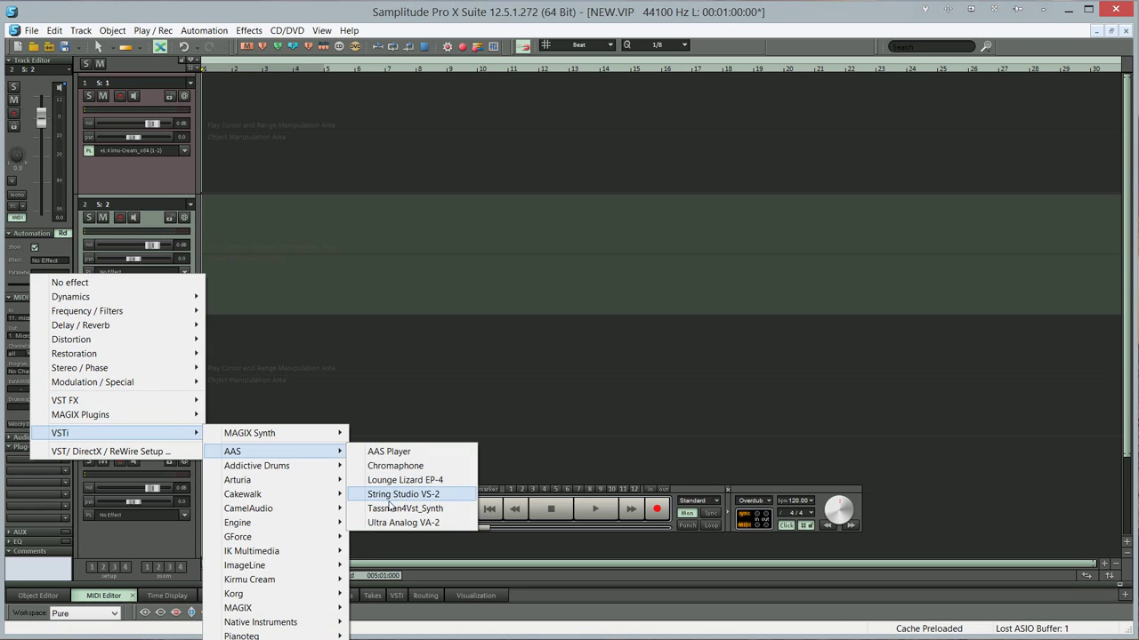
{"action": "left_click", "coordinate": [392, 524]}
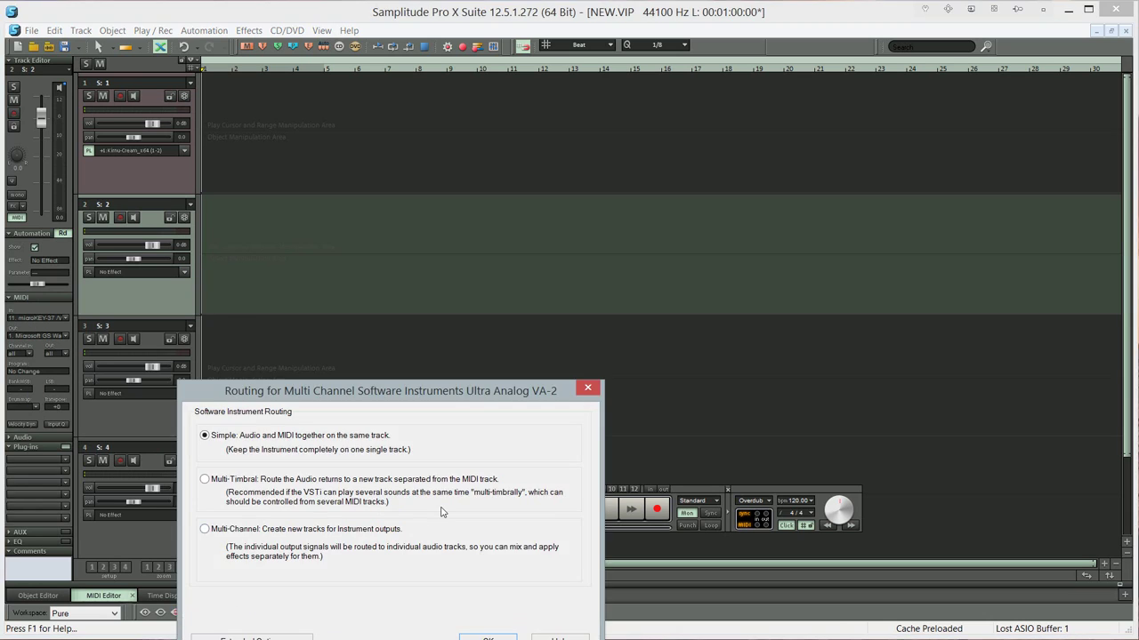
{"action": "left_click", "coordinate": [487, 637]}
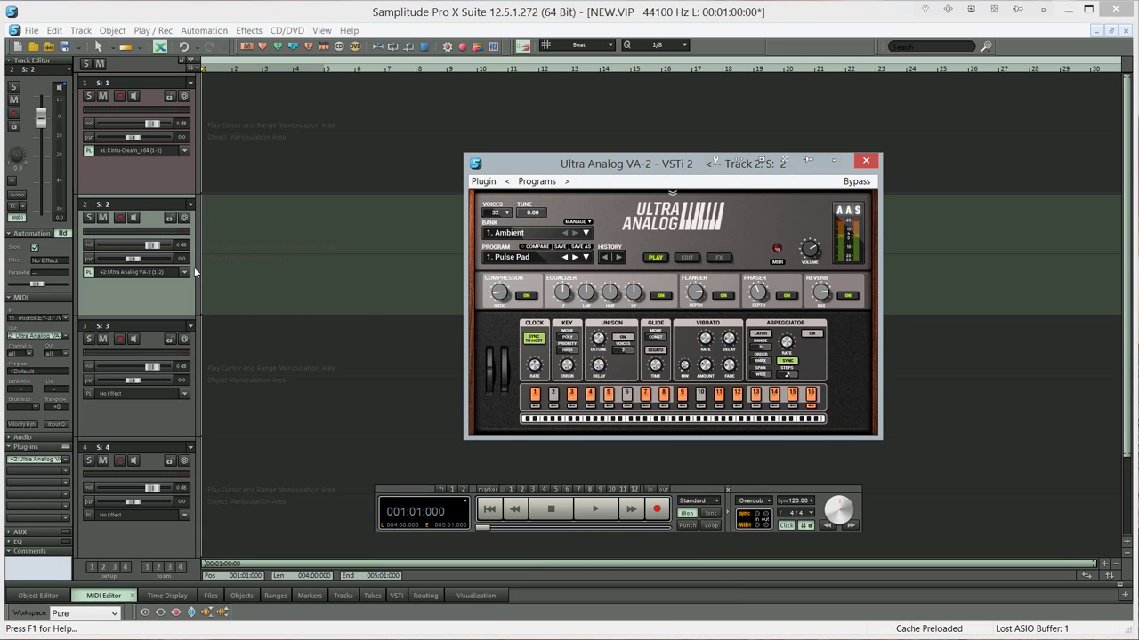
Turn on monitoring for track 2 and select the synth's 3. Bass bank
{"action": "left_click", "coordinate": [134, 218]}
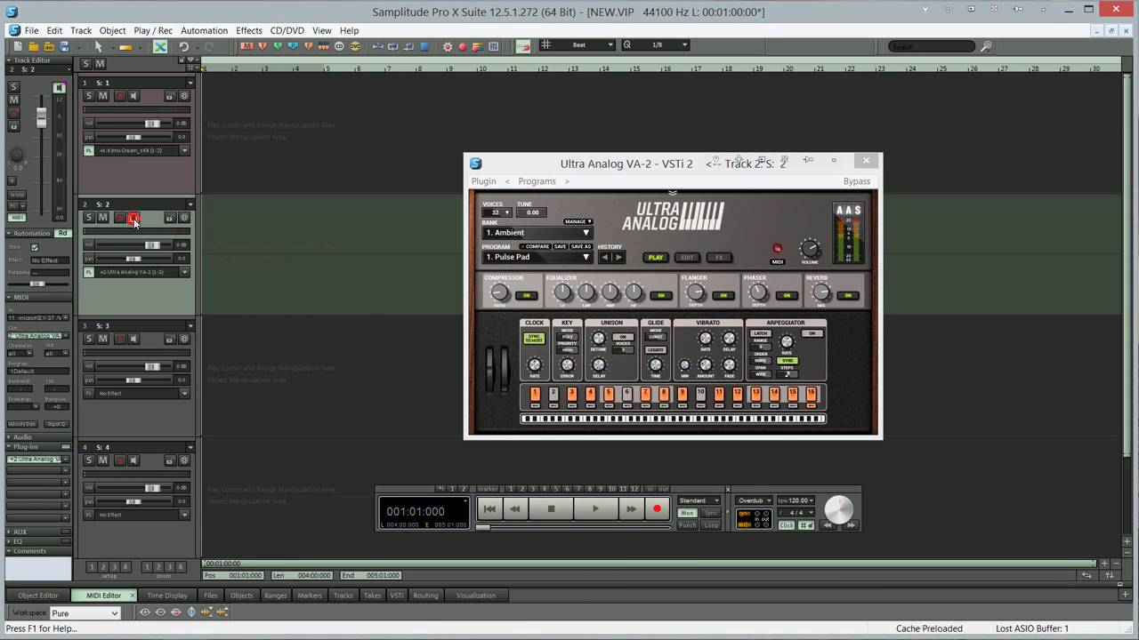
{"action": "left_click", "coordinate": [584, 258]}
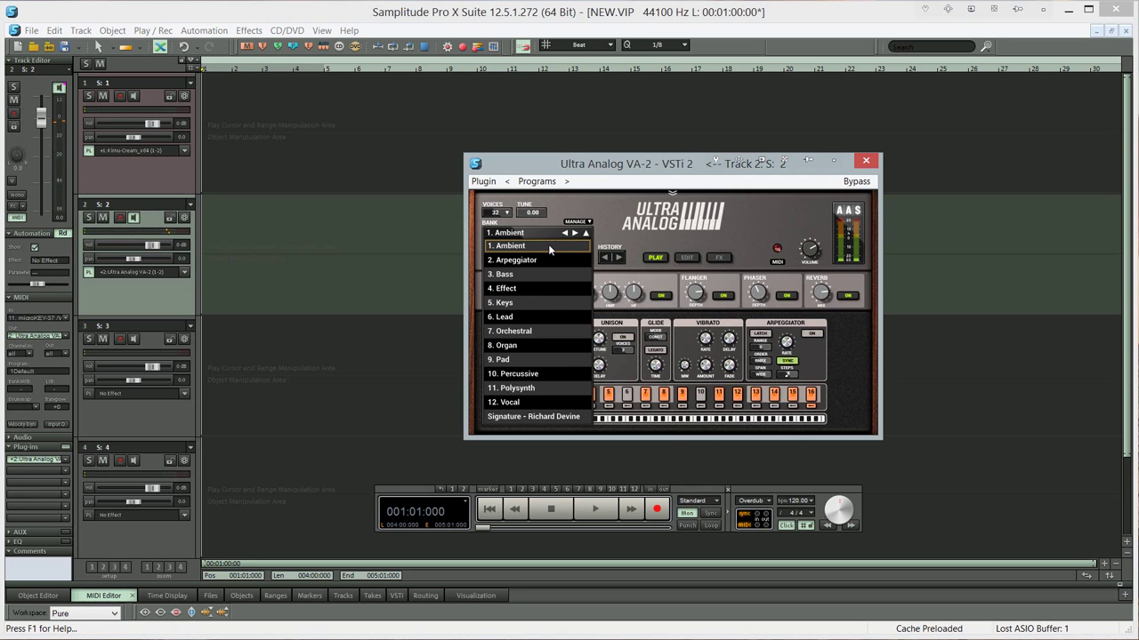
{"action": "left_click", "coordinate": [544, 281]}
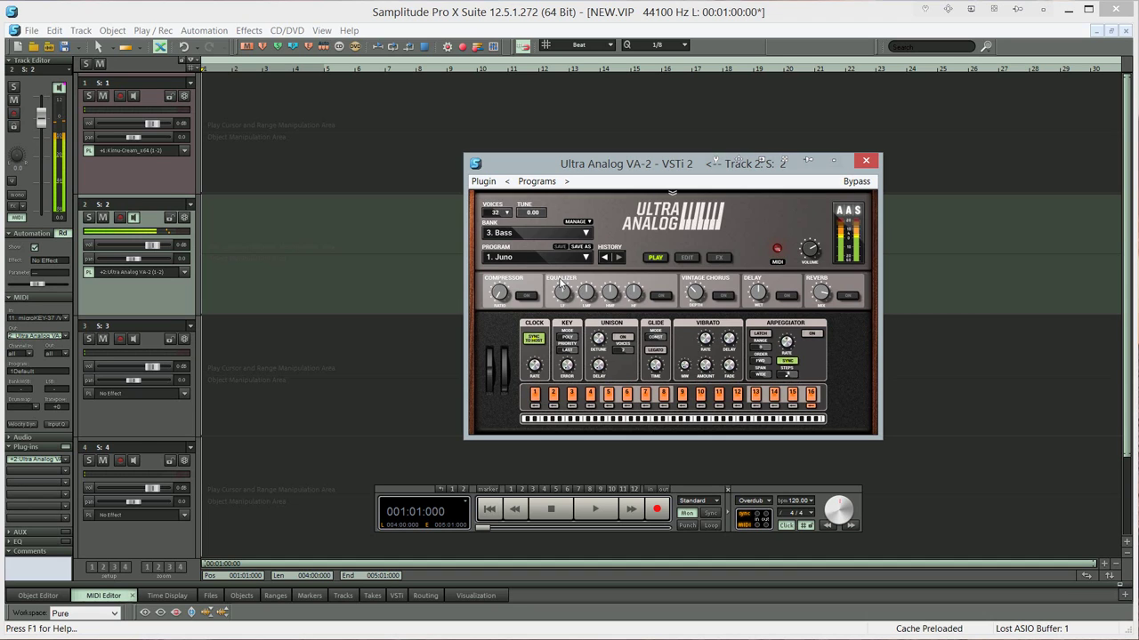
Close Ultra Analog and recheck Kirnu Cream's plugin options on track 1 without changes
{"action": "left_click", "coordinate": [352, 216]}
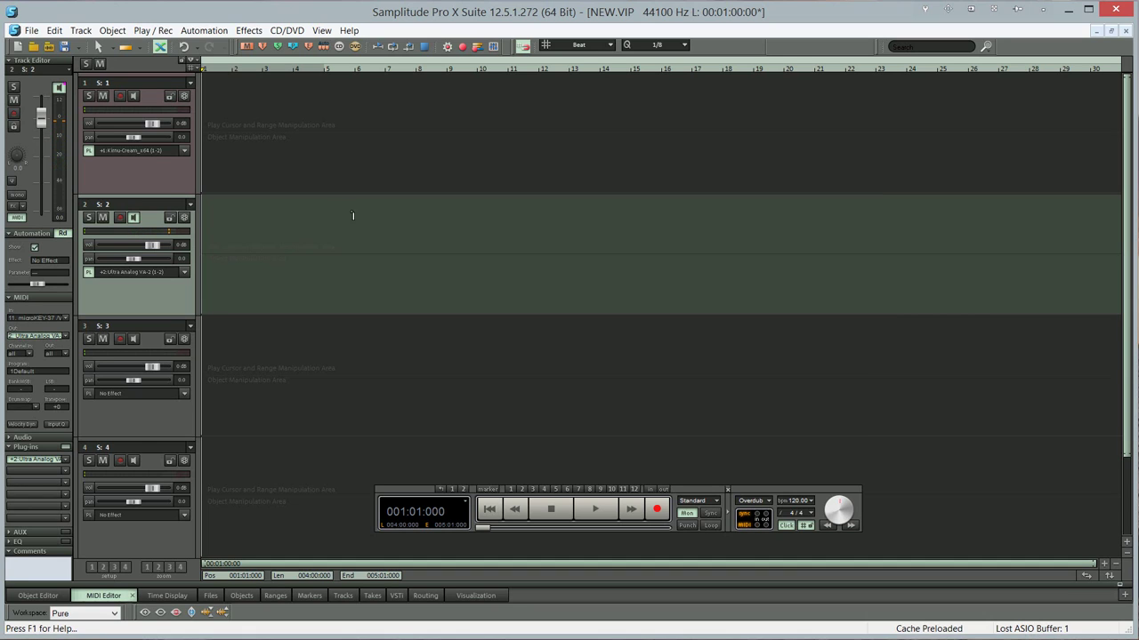
{"action": "left_click", "coordinate": [162, 173]}
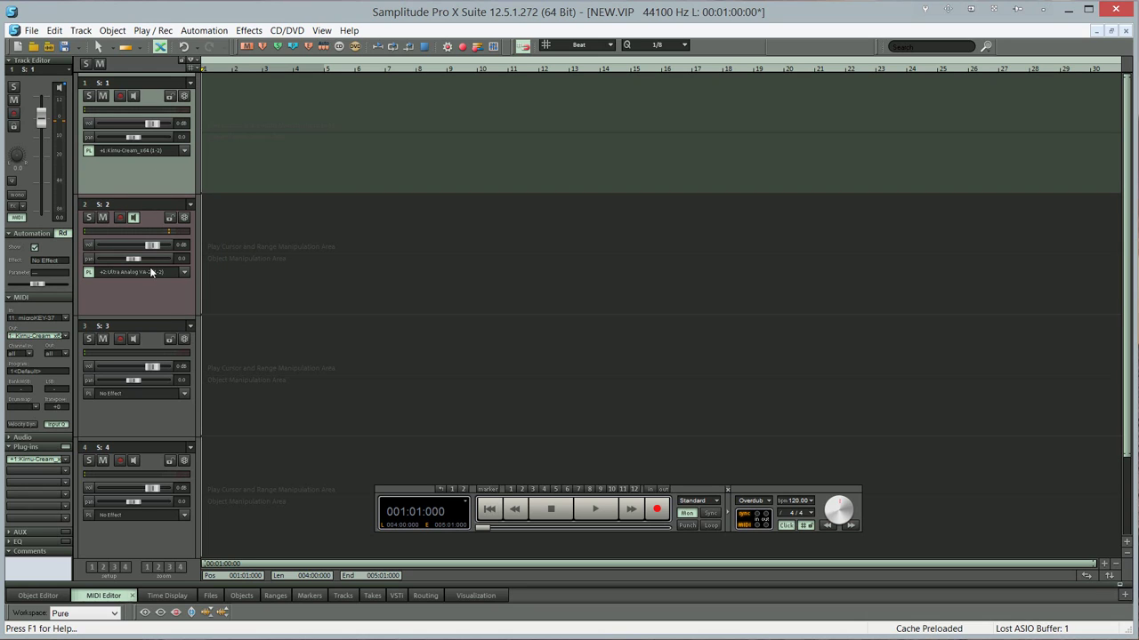
{"action": "left_click", "coordinate": [148, 297]}
{"action": "left_click", "coordinate": [148, 176]}
{"action": "left_click", "coordinate": [138, 152]}
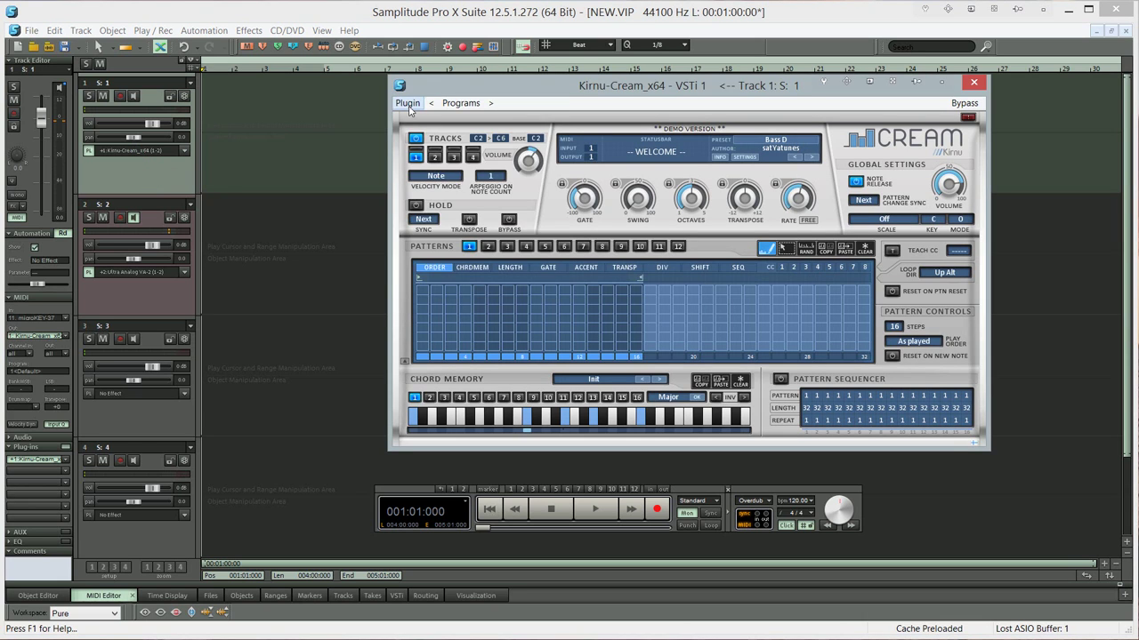
{"action": "left_click", "coordinate": [407, 103]}
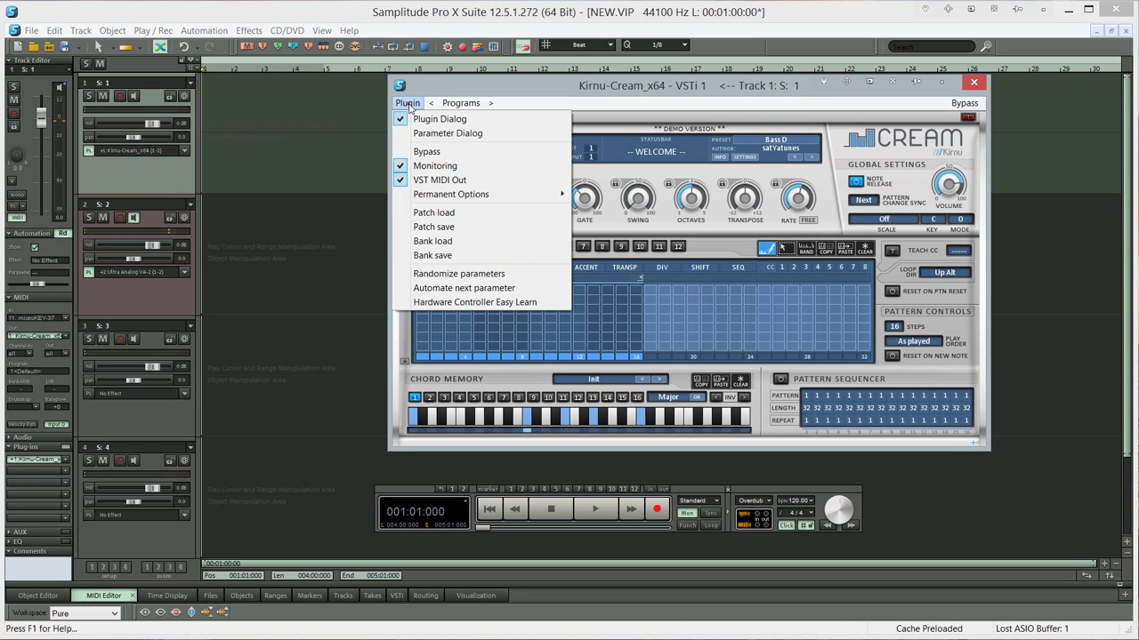
{"action": "left_click", "coordinate": [650, 95]}
{"action": "left_click", "coordinate": [973, 82]}
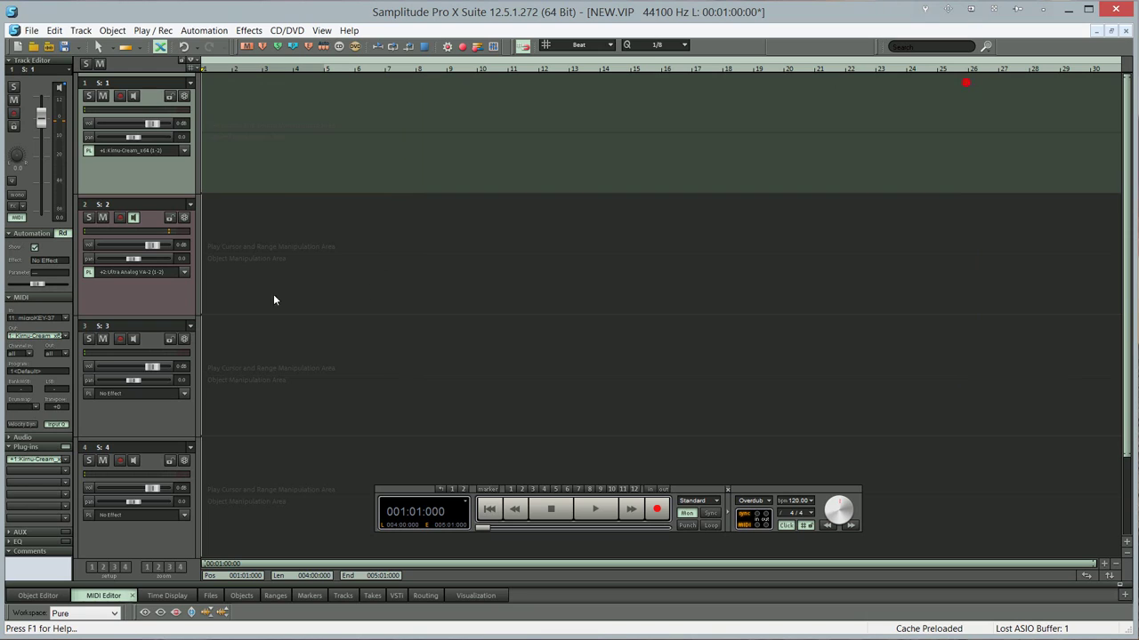
Set track 2's MIDI input to VST MIDI Out - Recording
{"action": "left_click", "coordinate": [185, 302]}
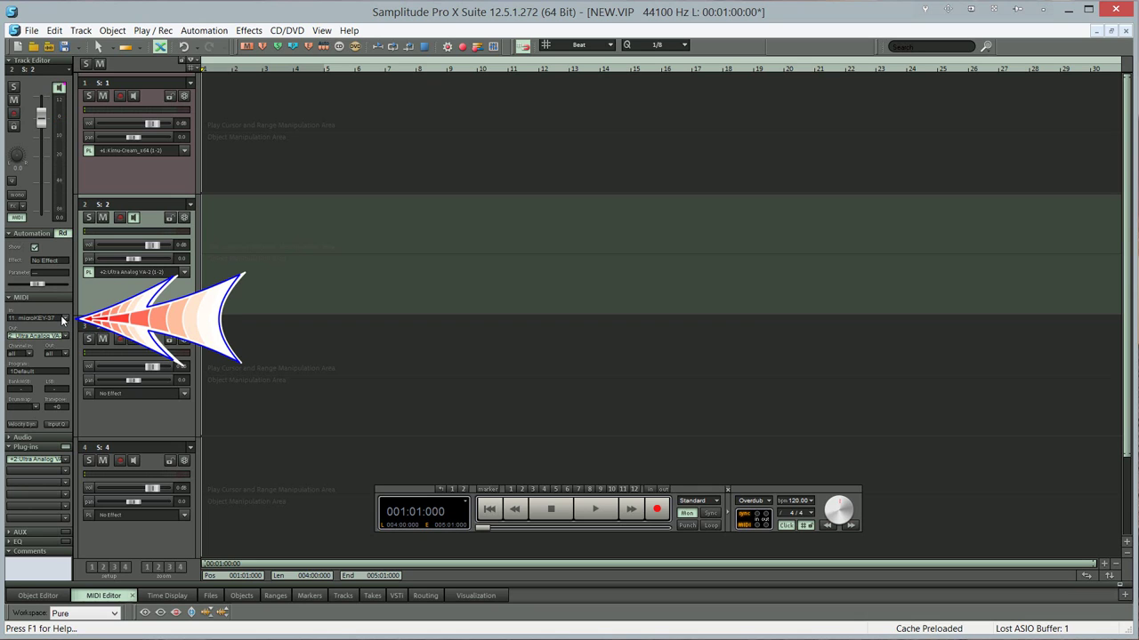
{"action": "left_click", "coordinate": [62, 319]}
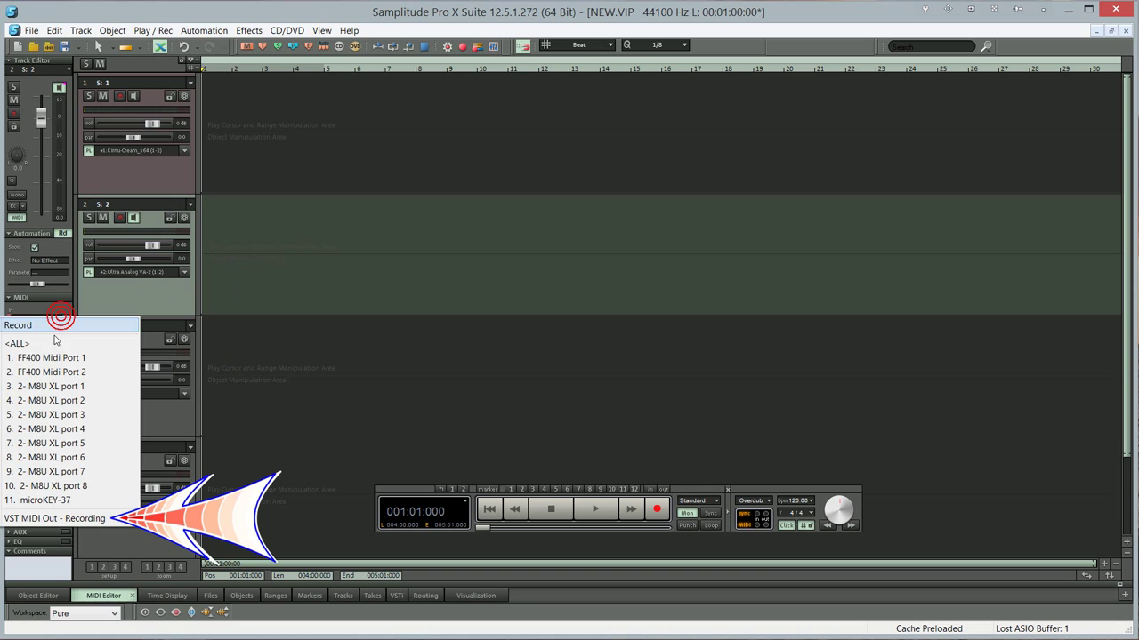
{"action": "left_click", "coordinate": [80, 500]}
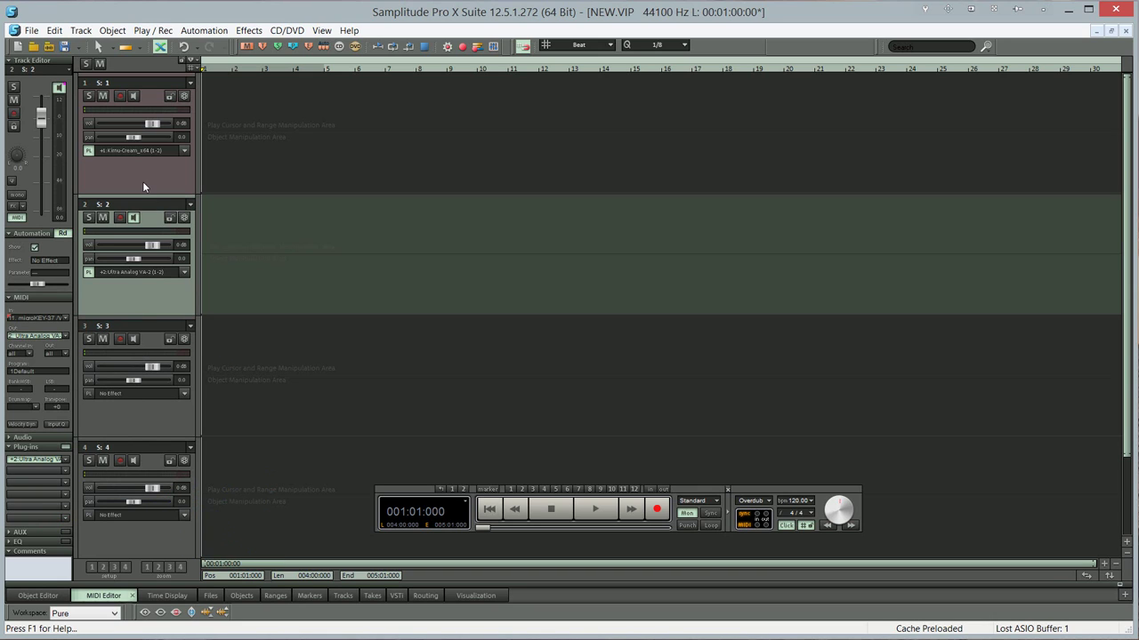
Enable track 1's monitor button so the Kirnu Cream arpeggio is audible
{"action": "left_click", "coordinate": [131, 97]}
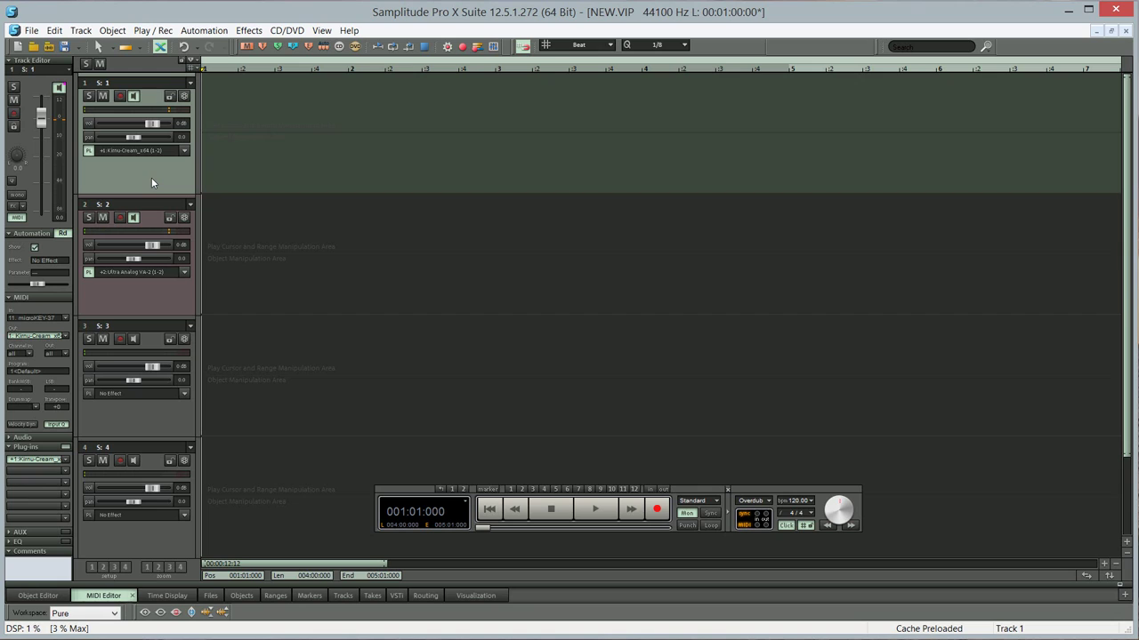
Arm track 1, record trigger notes as MIDI Take6, keep it and play it back
{"action": "left_click", "coordinate": [121, 96]}
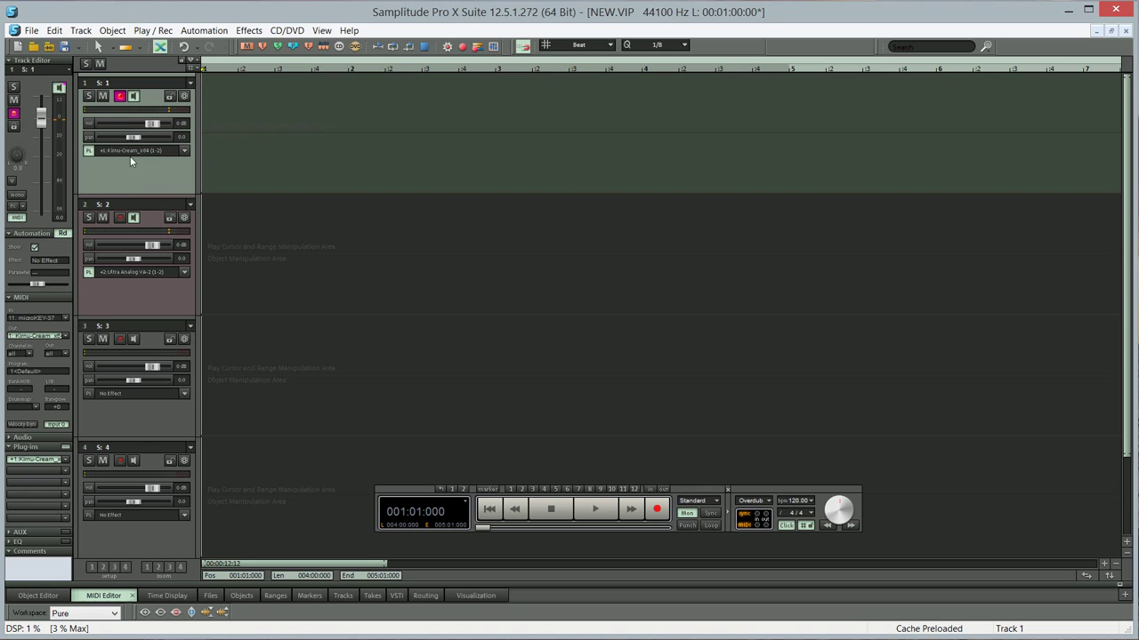
{"action": "left_click", "coordinate": [657, 510]}
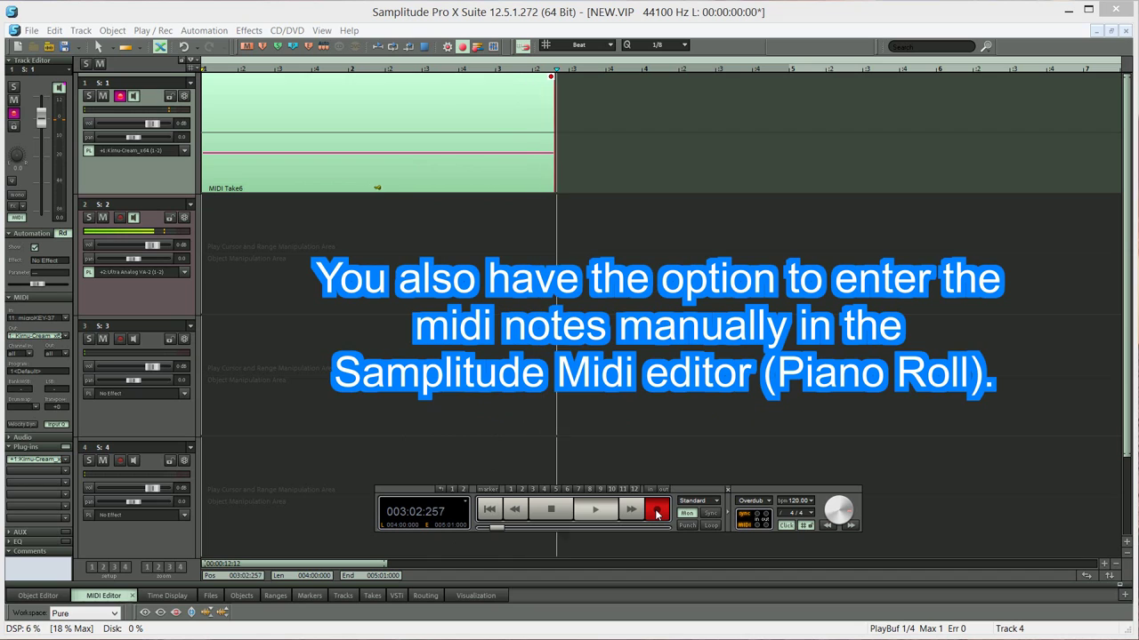
{"action": "left_click", "coordinate": [658, 514]}
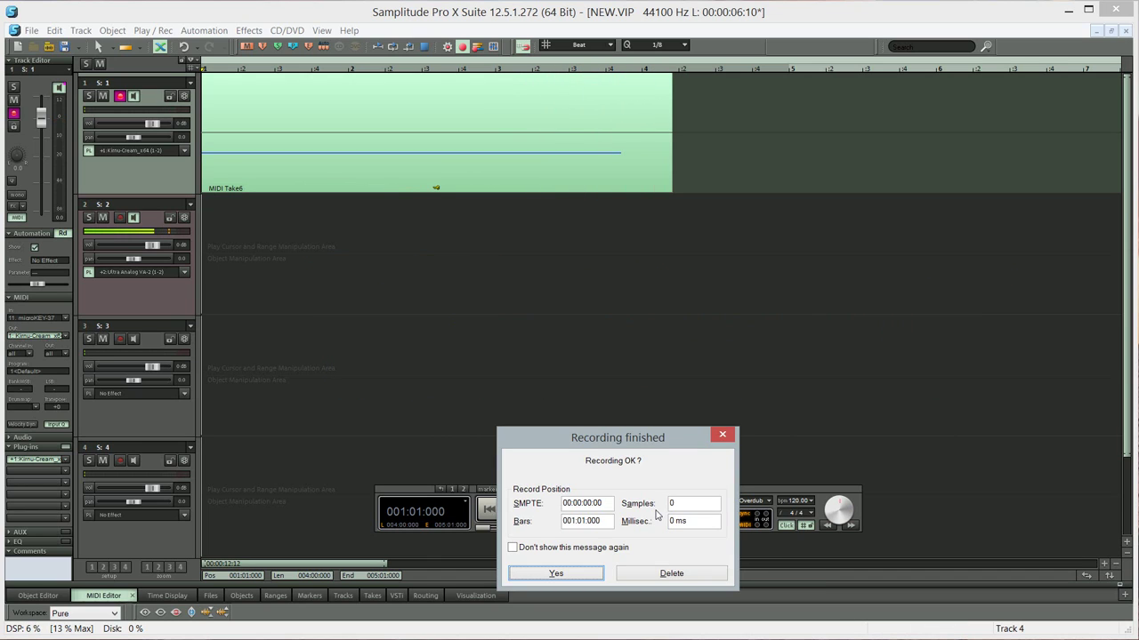
{"action": "key", "text": "Return"}
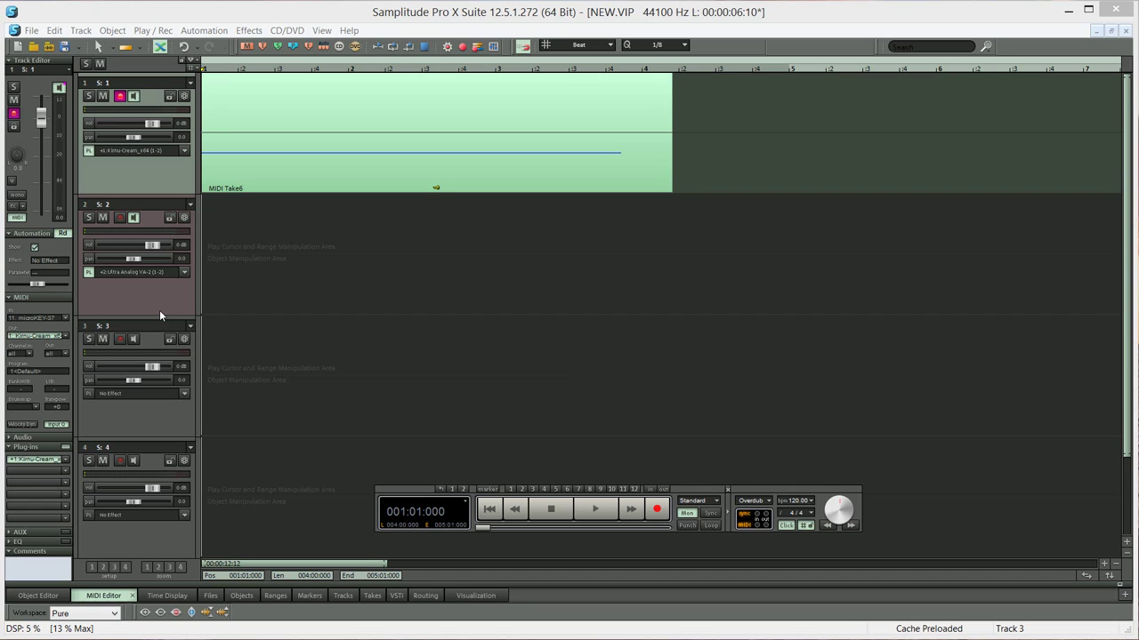
{"action": "key", "text": "space"}
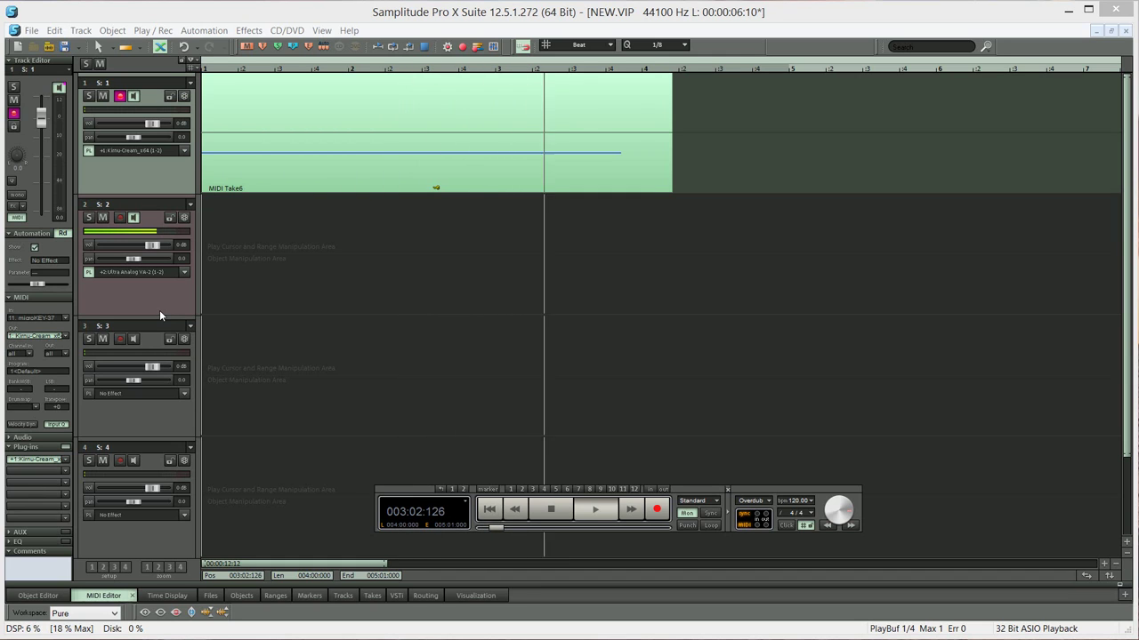
{"action": "key", "text": "space"}
Delete MIDI Take6, then record the arpeggiator output onto armed track 2 as MIDI Take7
{"action": "left_click", "coordinate": [270, 187]}
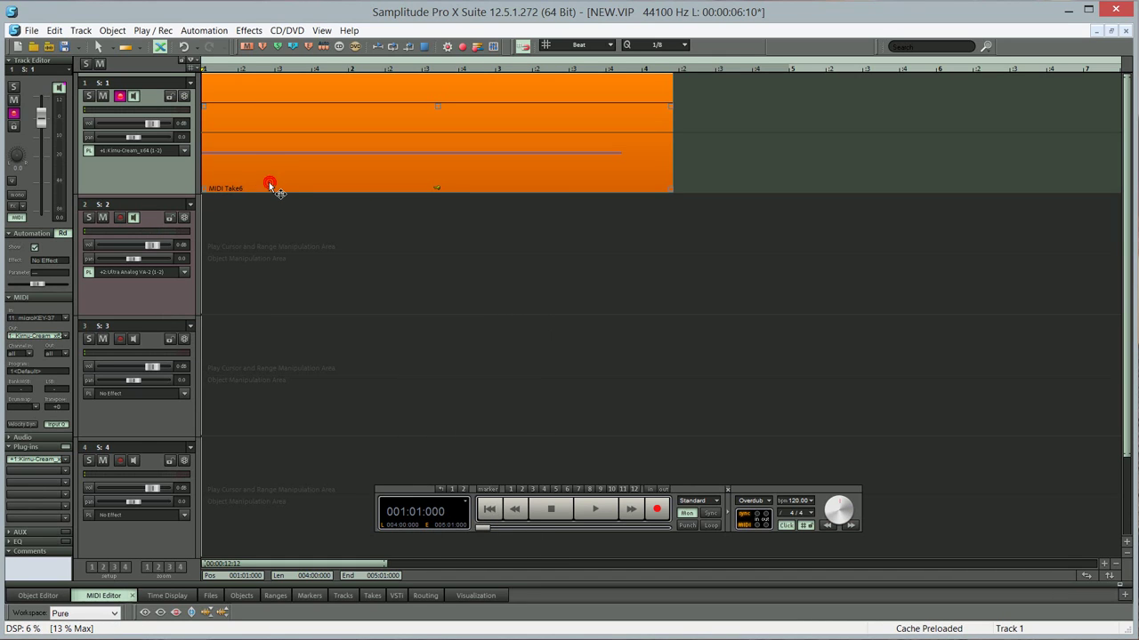
{"action": "key", "text": "Delete"}
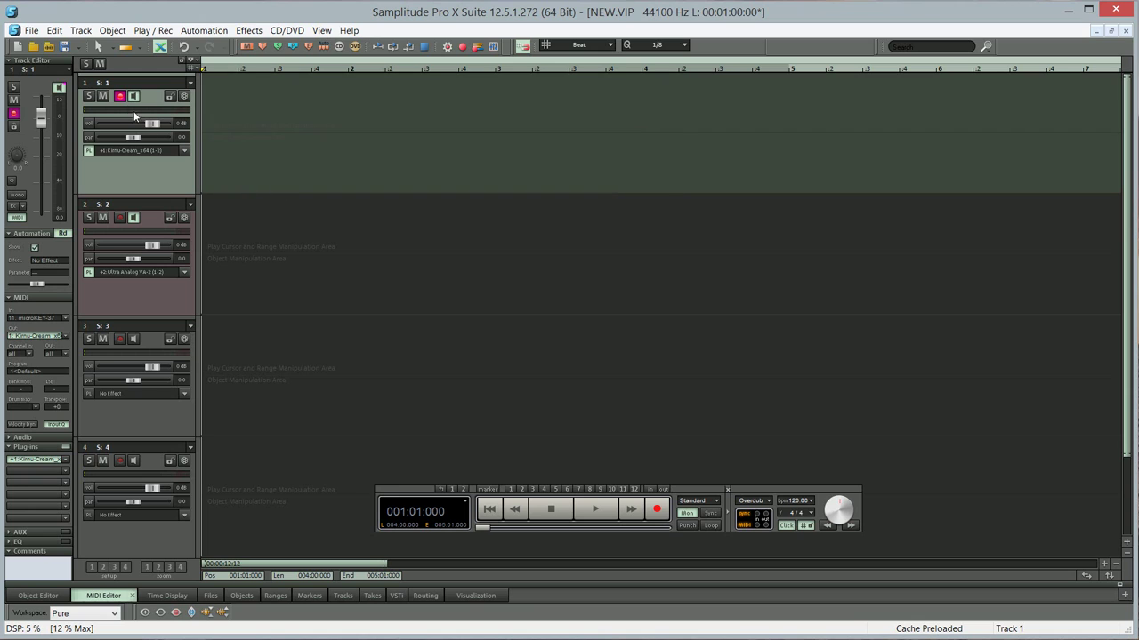
{"action": "left_click", "coordinate": [120, 218]}
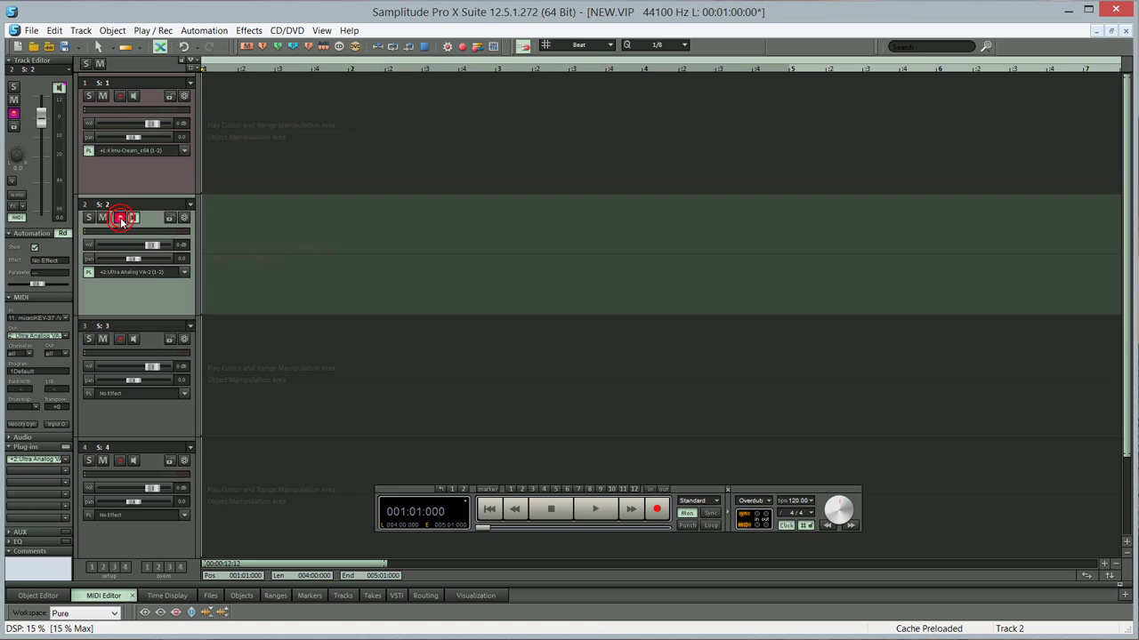
{"action": "left_click", "coordinate": [132, 98]}
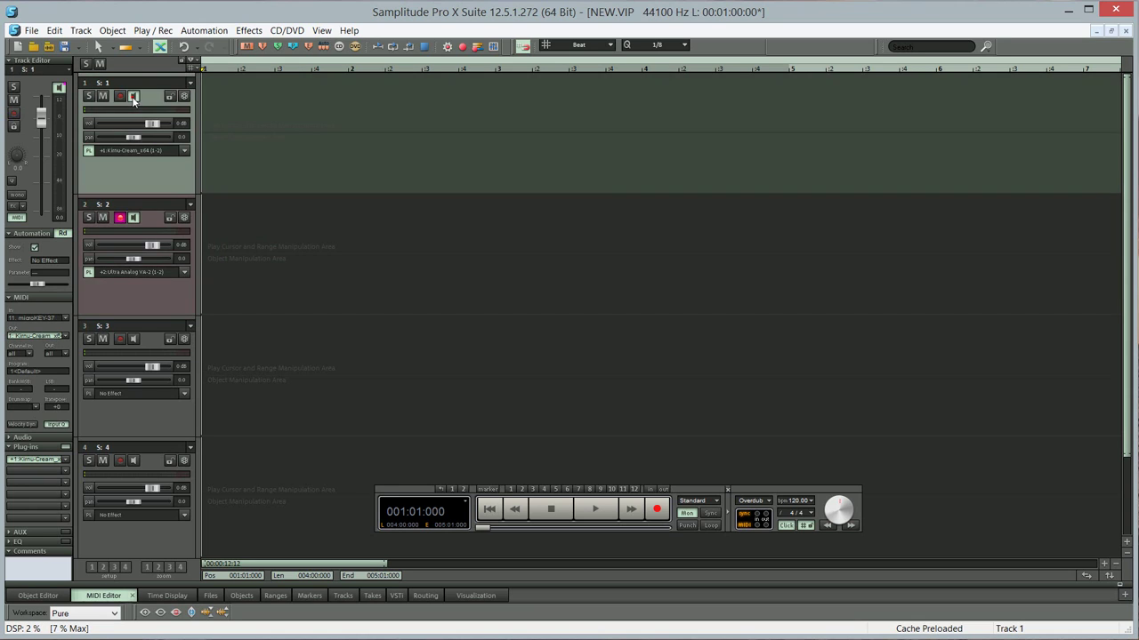
{"action": "left_click", "coordinate": [160, 306]}
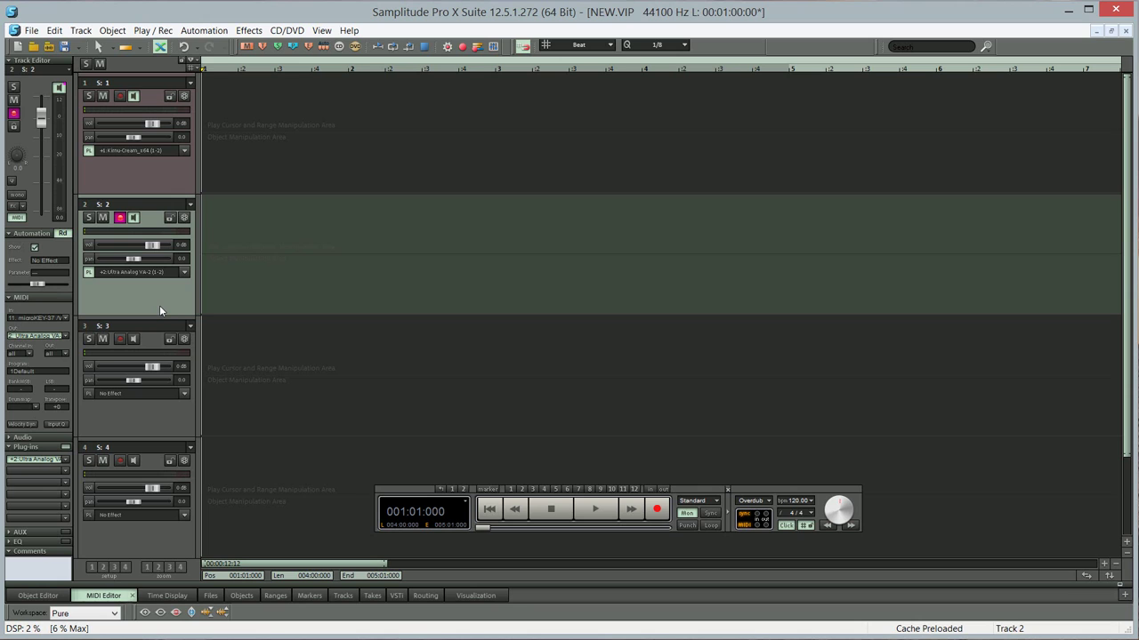
{"action": "left_click", "coordinate": [652, 515]}
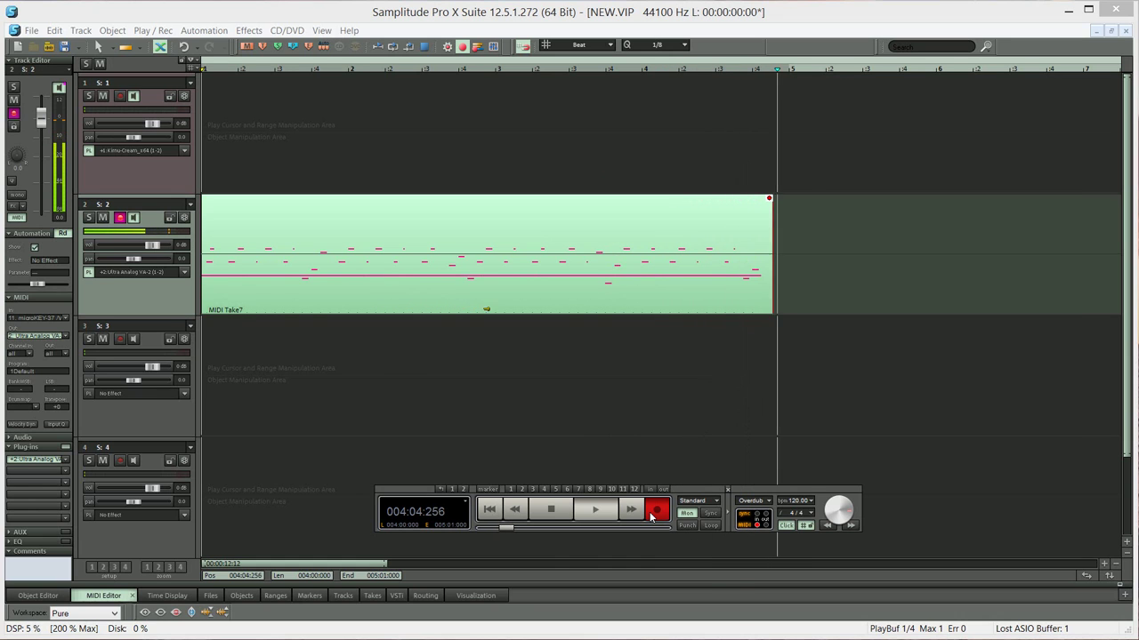
{"action": "key", "text": "Return"}
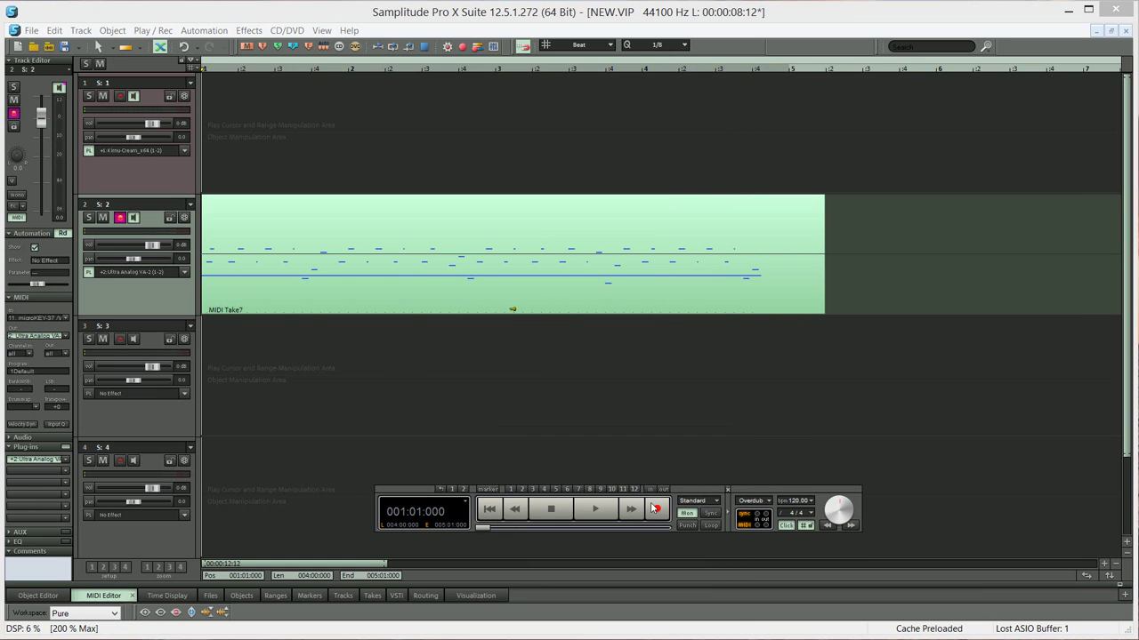
In Take7's MIDI Editor, remove the long C2 note and play the arpeggio back
{"action": "double_click", "coordinate": [552, 305]}
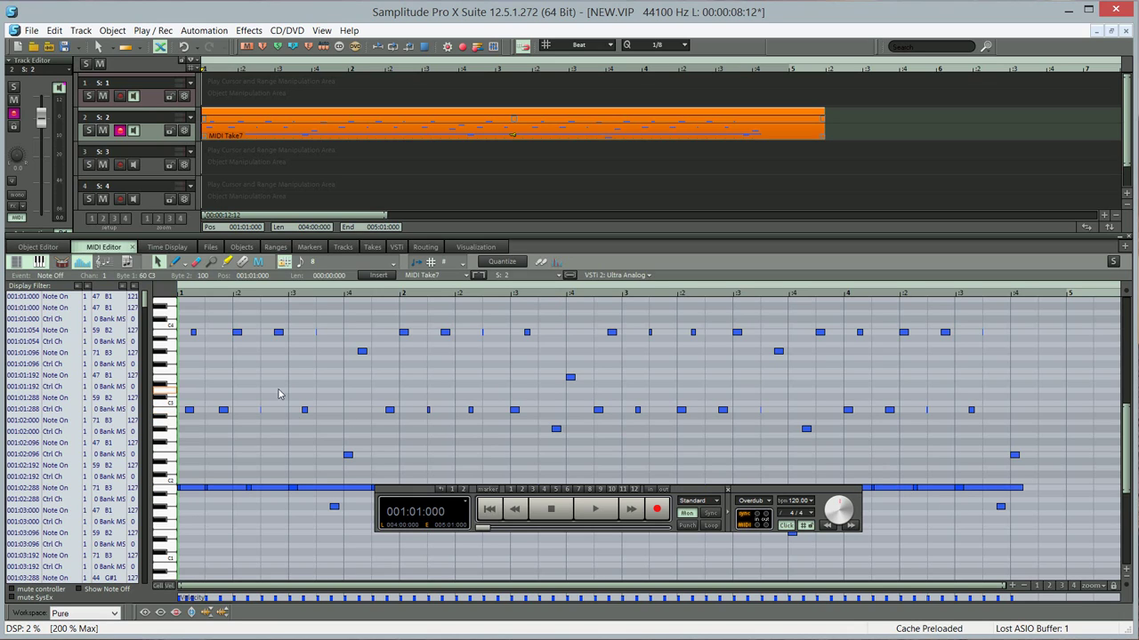
{"action": "left_click", "coordinate": [988, 488]}
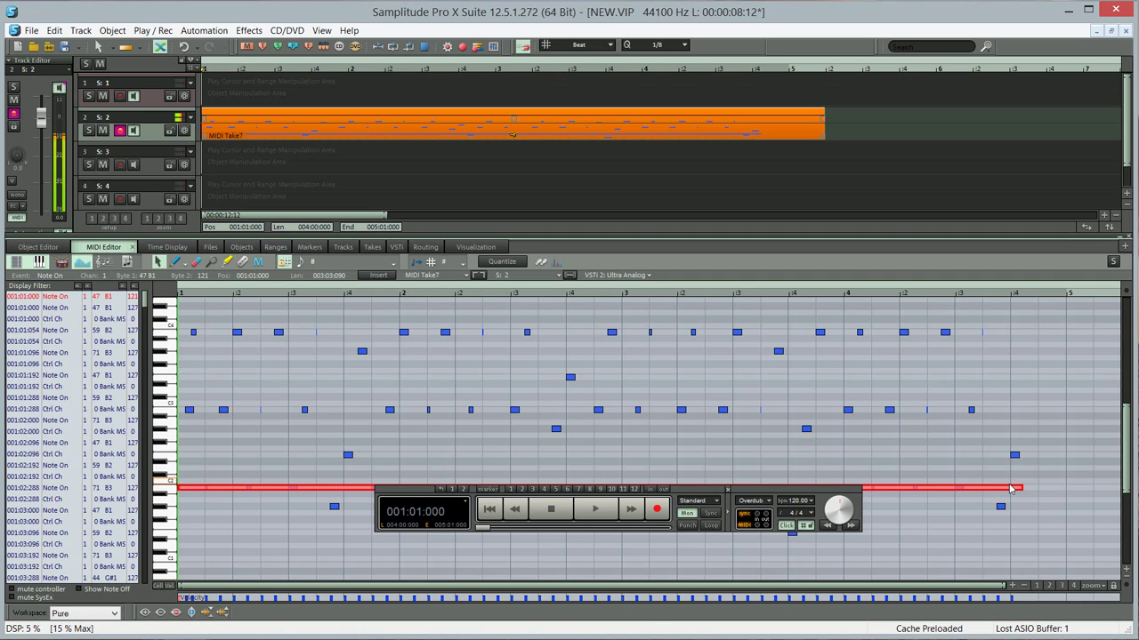
{"action": "key", "text": "ctrl+z"}
{"action": "key", "text": "space"}
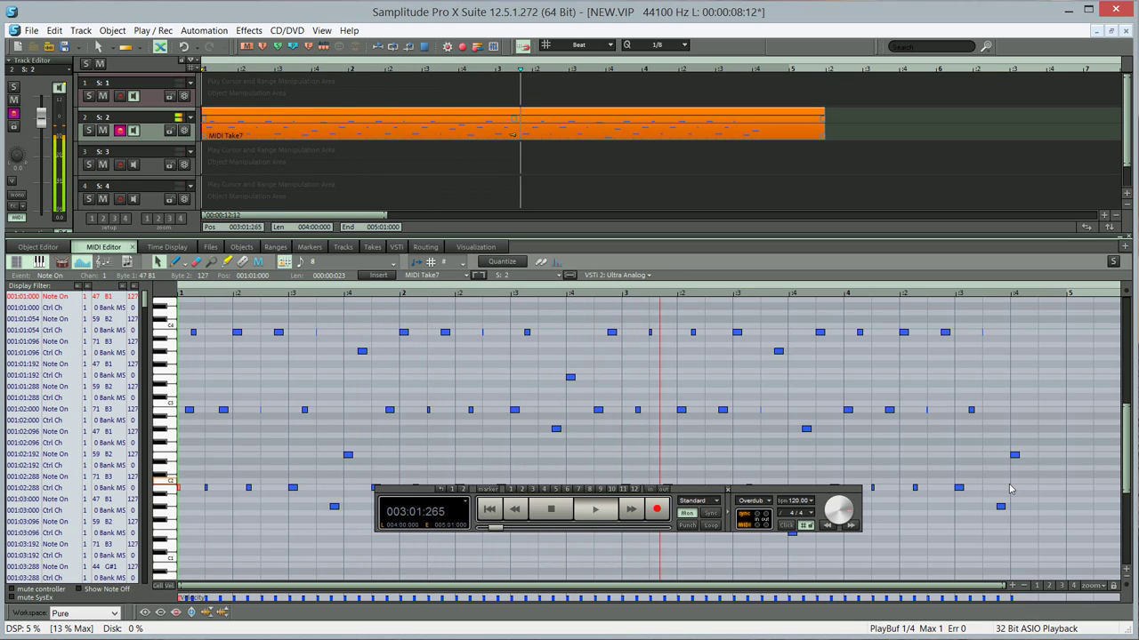
{"action": "key", "text": "space"}
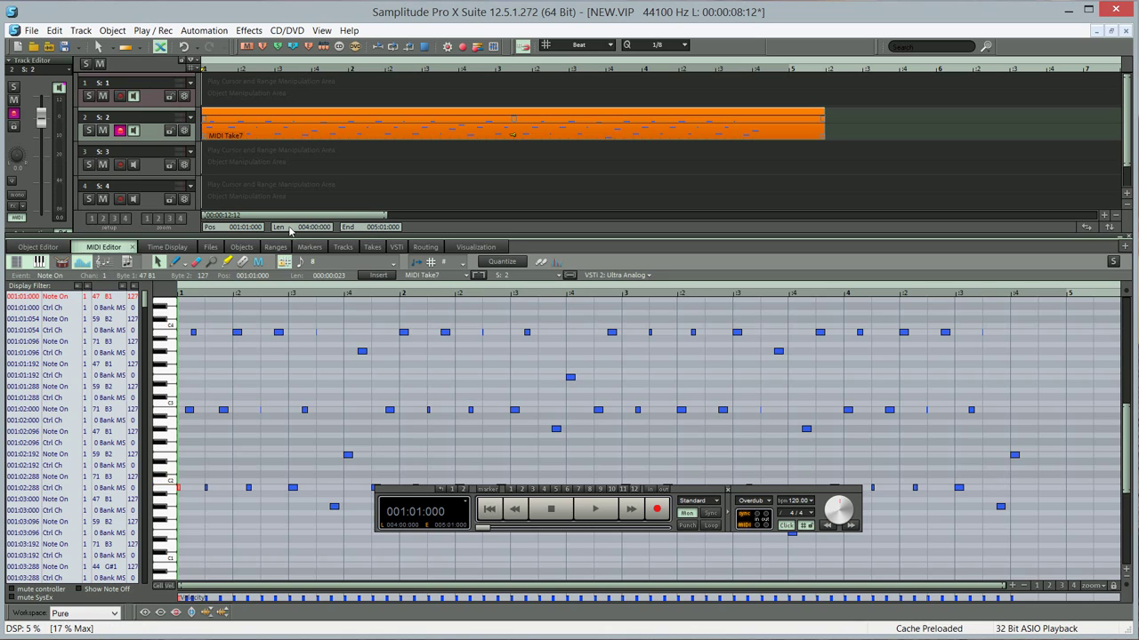
Close the MIDI Editor, monitor track 2, and record and keep trigger notes as MIDI Take8
{"action": "left_click", "coordinate": [118, 184]}
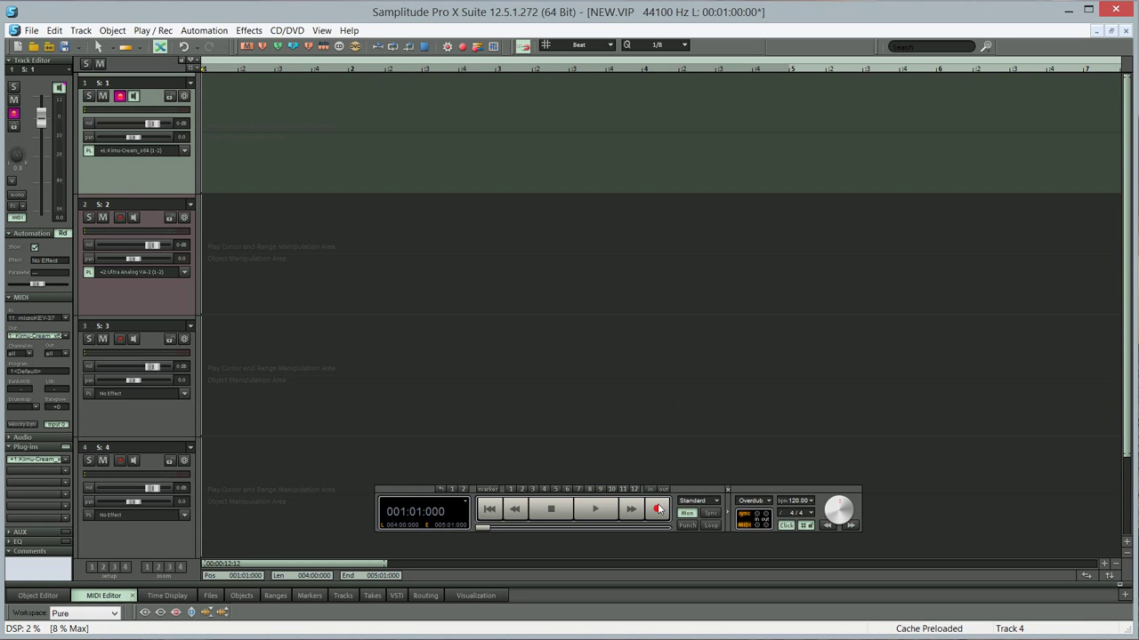
{"action": "left_click", "coordinate": [135, 218]}
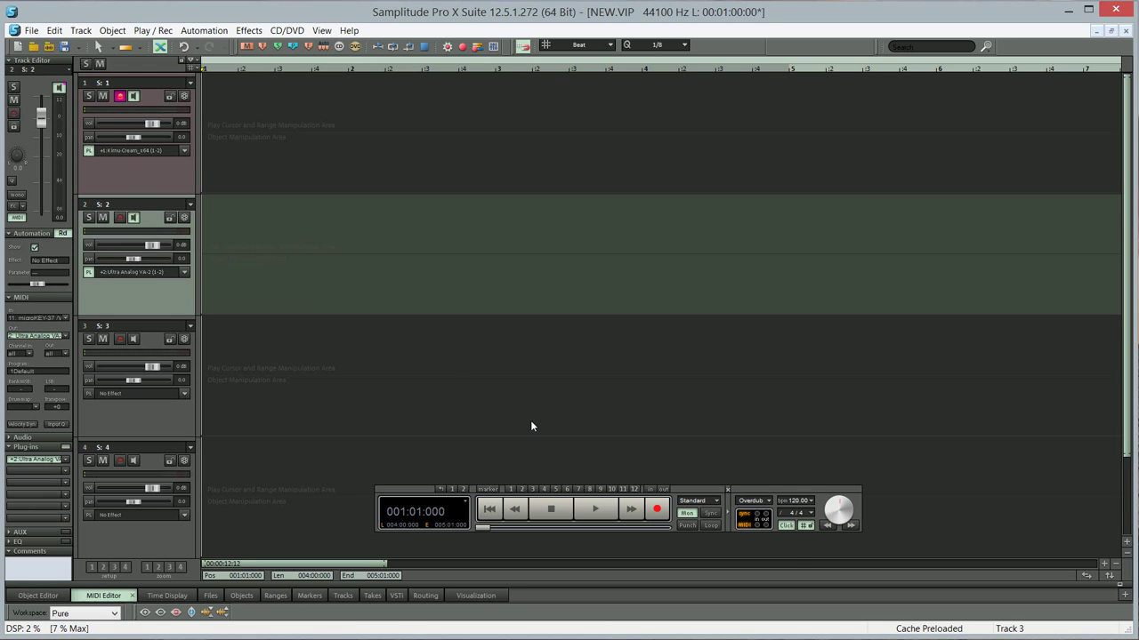
{"action": "left_click", "coordinate": [658, 510]}
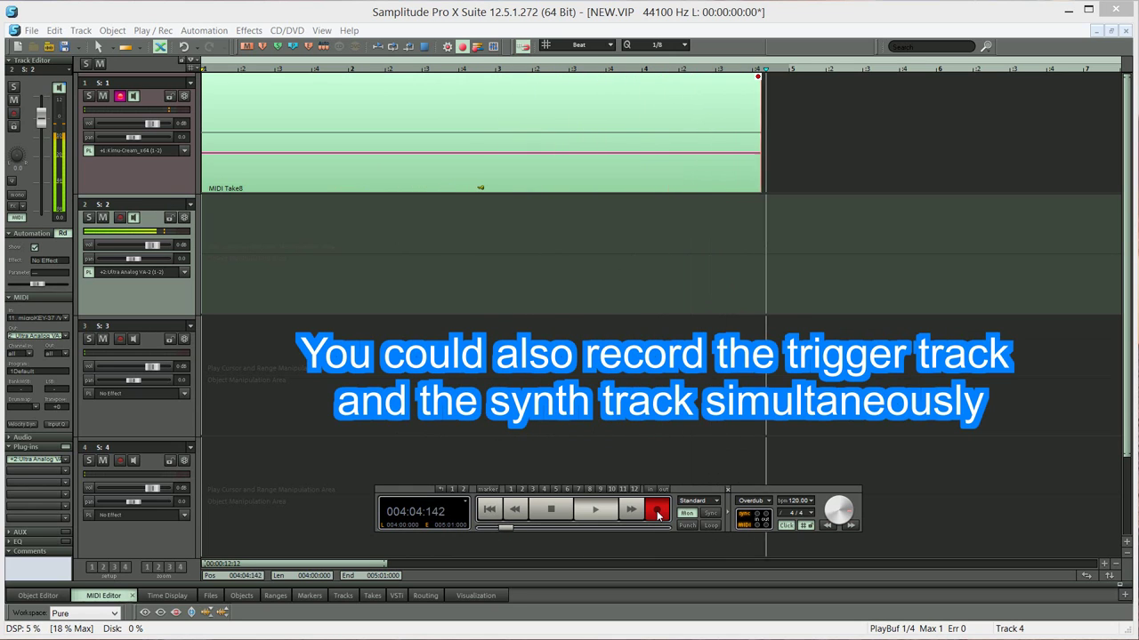
{"action": "left_click", "coordinate": [658, 514]}
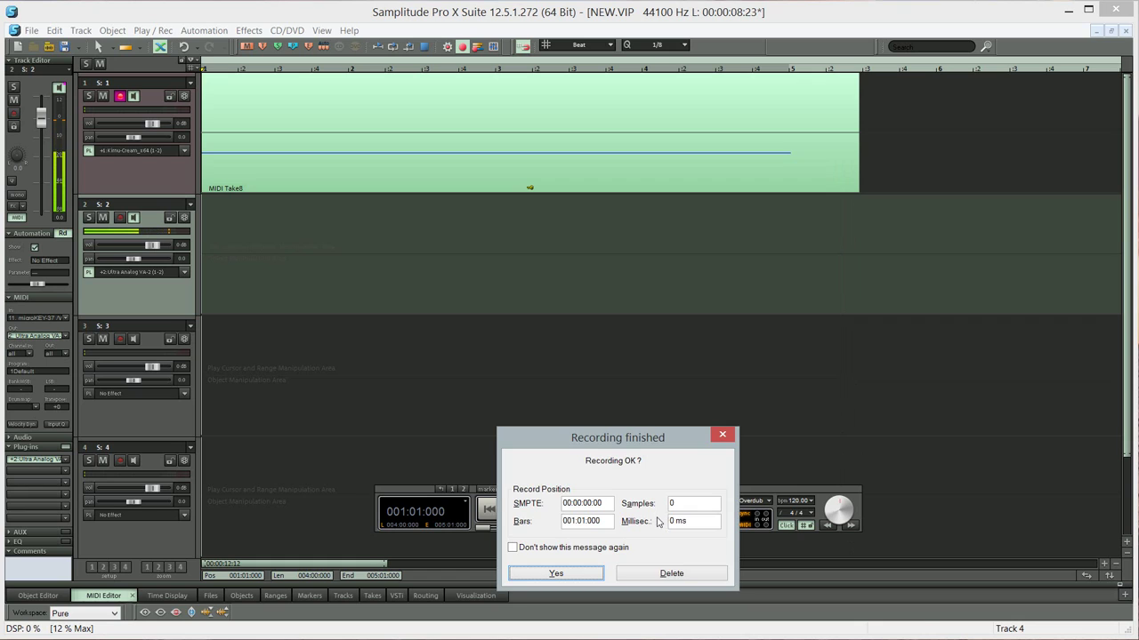
{"action": "key", "text": "Return"}
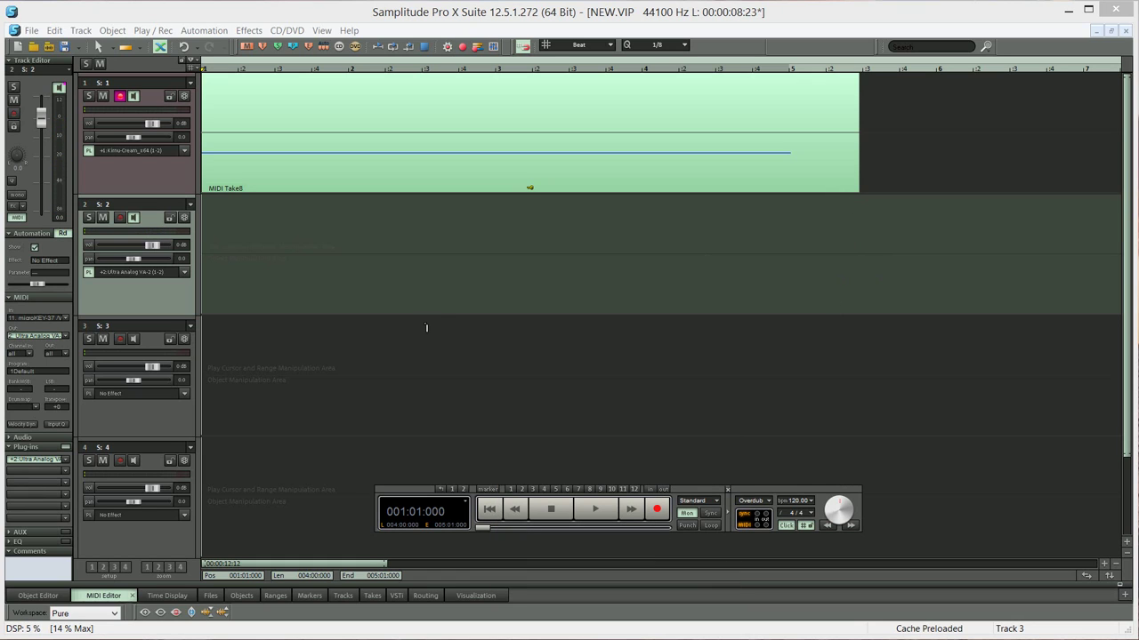
{"action": "left_click", "coordinate": [135, 164]}
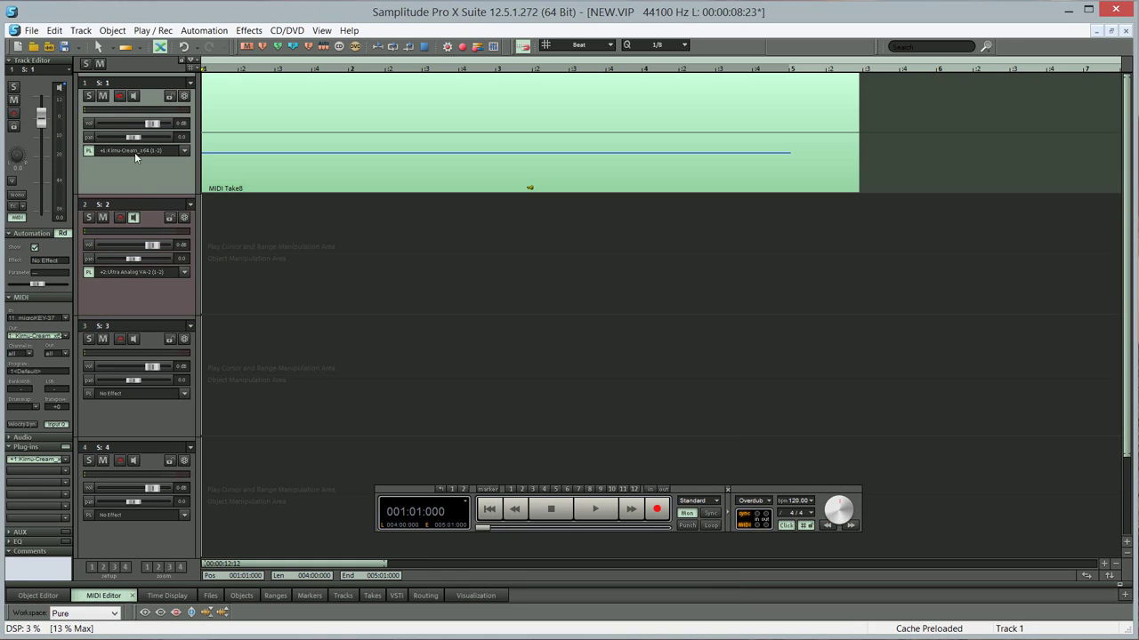
Arm track 2, record the arpeggiated output as MIDI Take9, and keep the take
{"action": "left_click", "coordinate": [120, 219]}
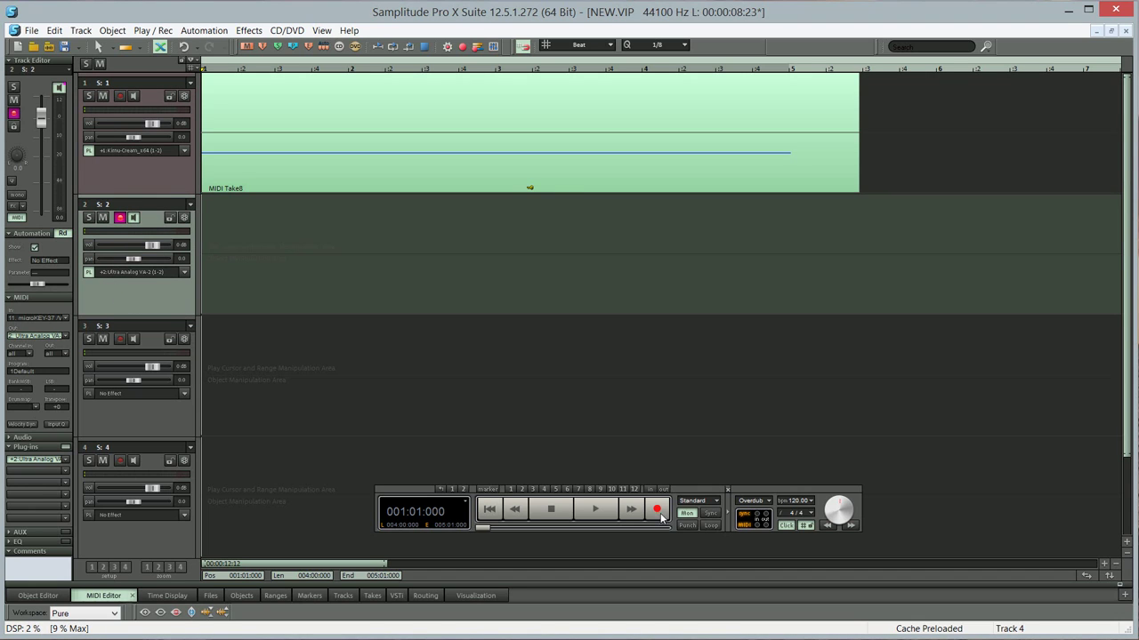
{"action": "left_click", "coordinate": [660, 514]}
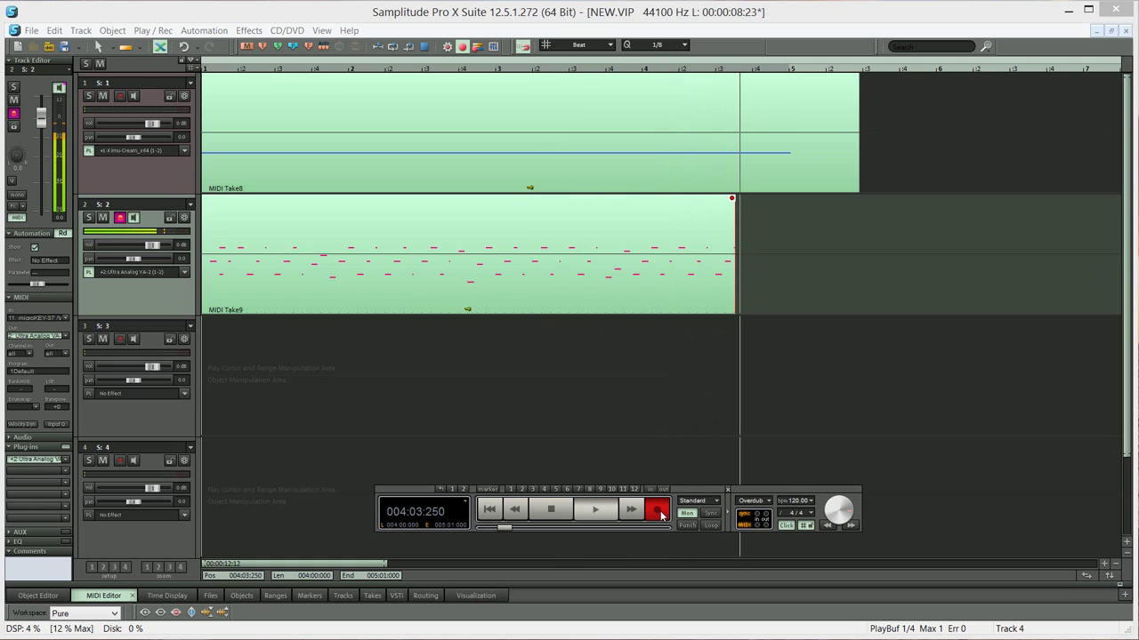
{"action": "key", "text": "space"}
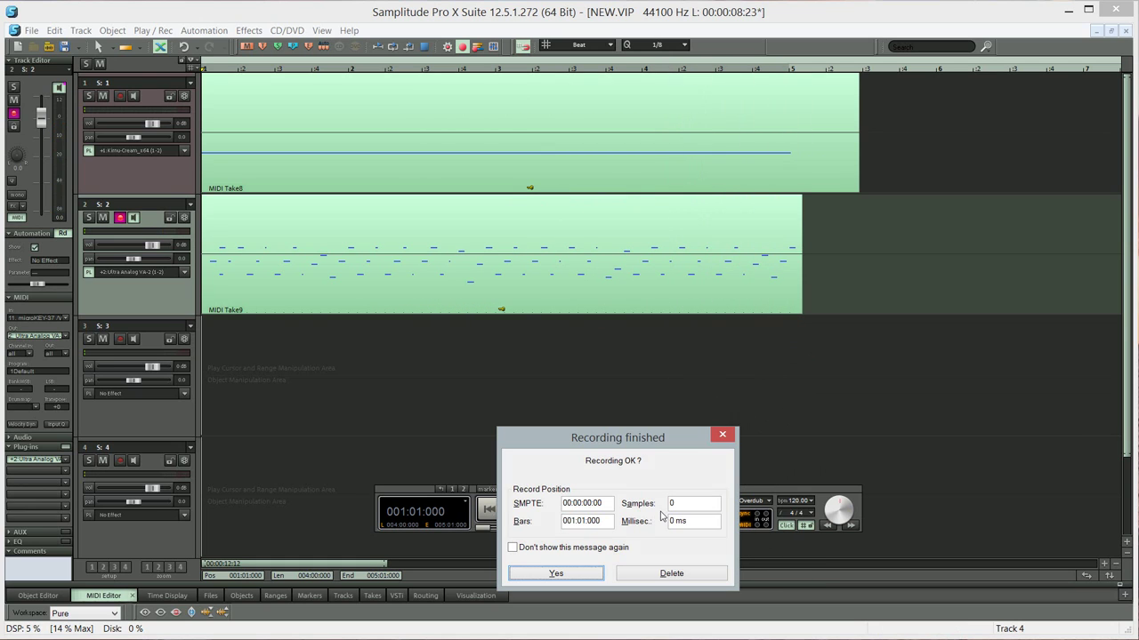
{"action": "left_click", "coordinate": [556, 574]}
Mute track 1 and play back MIDI Take9 on track 2
{"action": "double_click", "coordinate": [400, 306]}
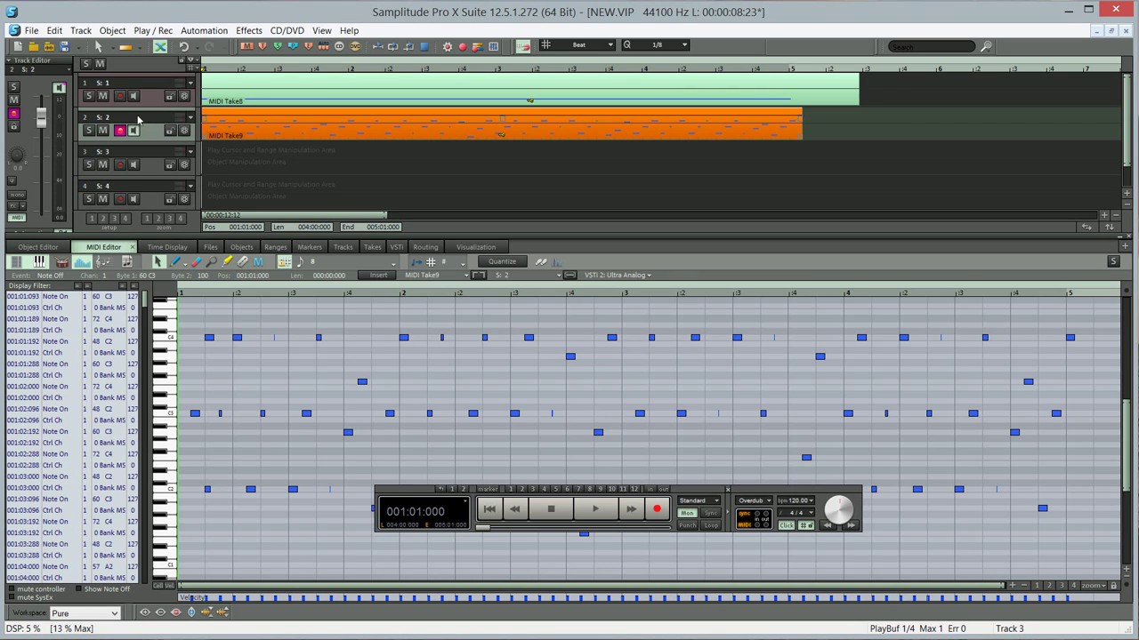
{"action": "left_click", "coordinate": [103, 97]}
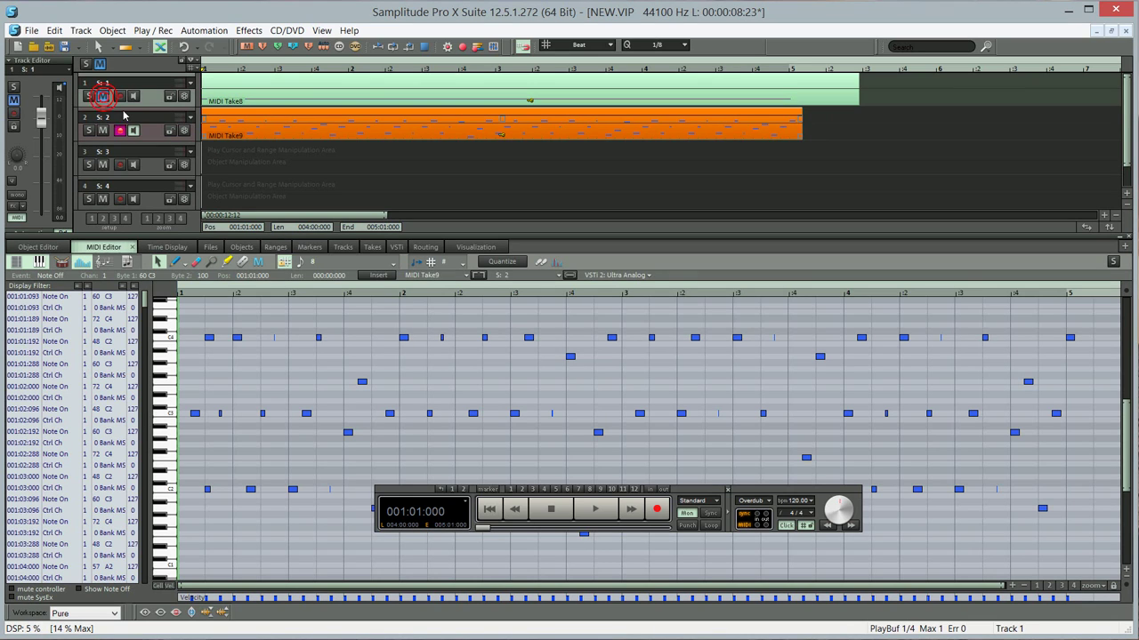
{"action": "left_click", "coordinate": [152, 135]}
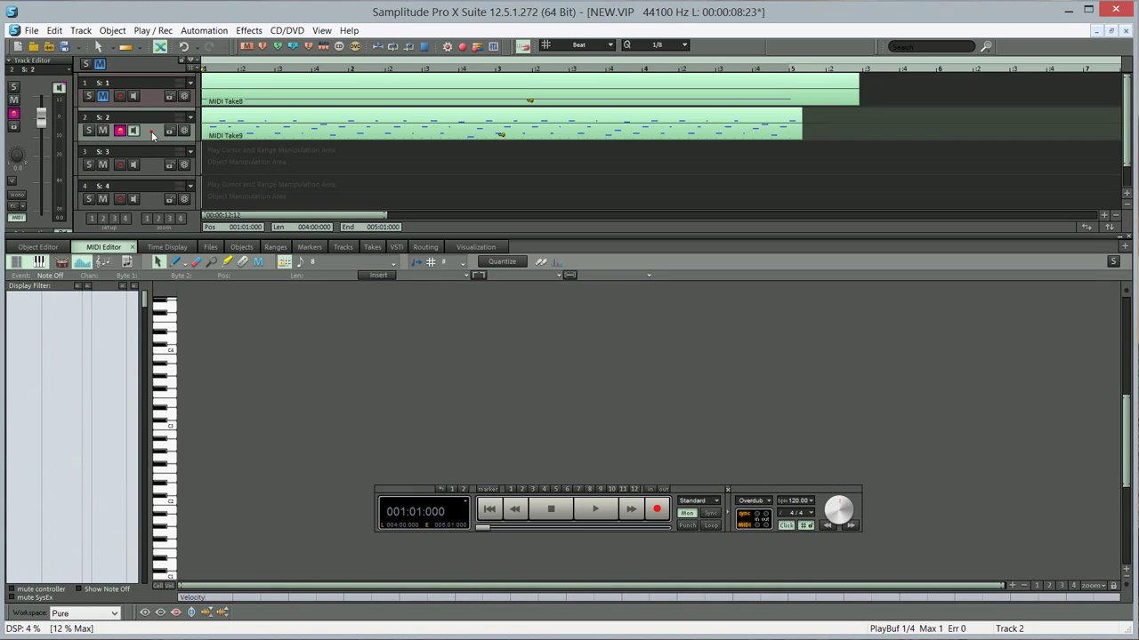
{"action": "left_click", "coordinate": [234, 136]}
{"action": "key", "text": "space"}
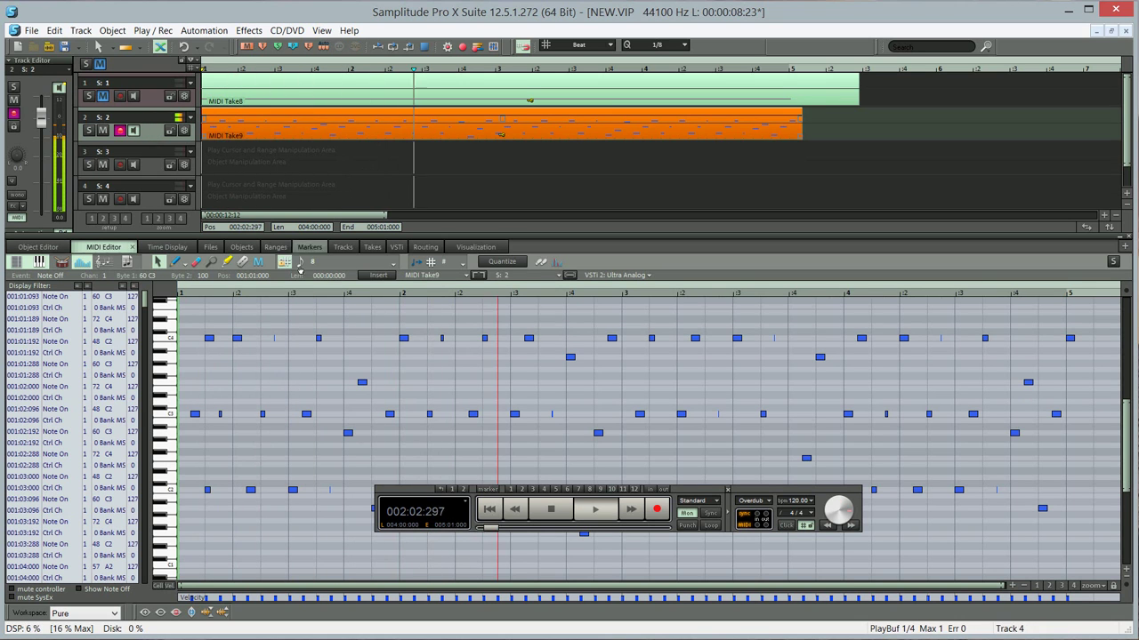
{"action": "key", "text": "space"}
Move the floating panel aside, close the MIDI Editor and reselect track 1
{"action": "left_click_drag", "start_coordinate": [423, 491], "coordinate": [541, 522]}
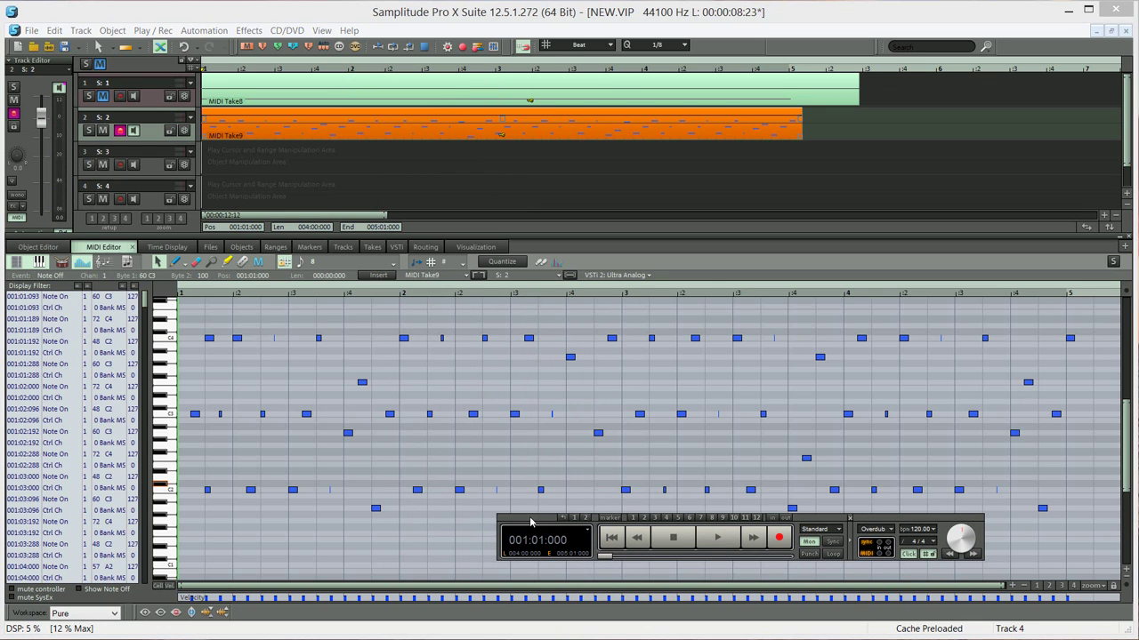
{"action": "left_click", "coordinate": [101, 247]}
{"action": "left_click", "coordinate": [145, 163]}
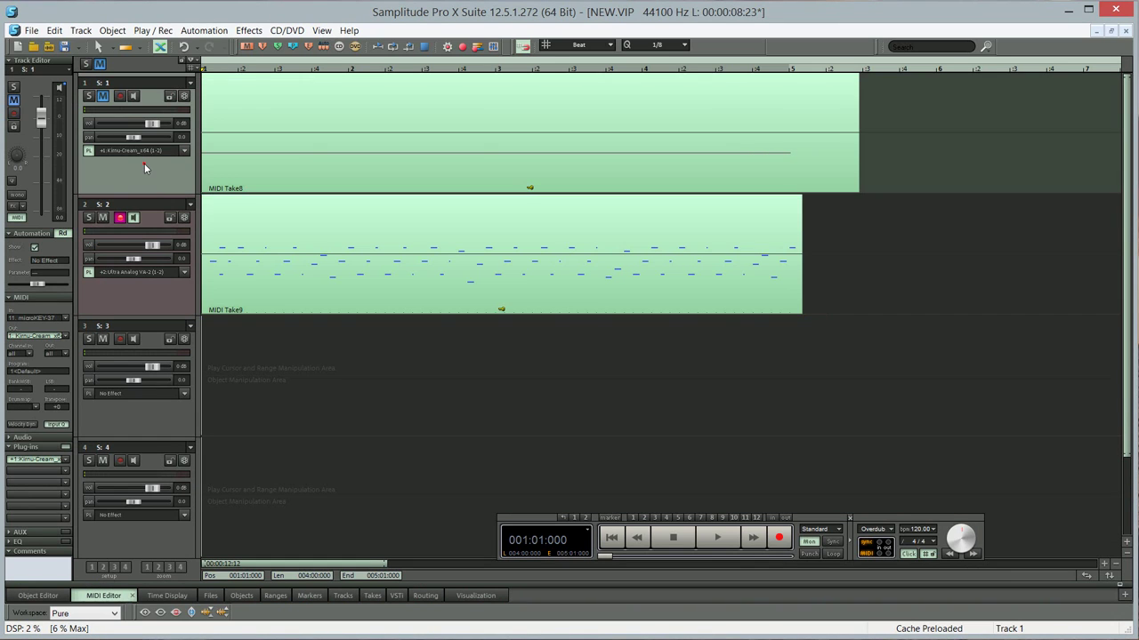